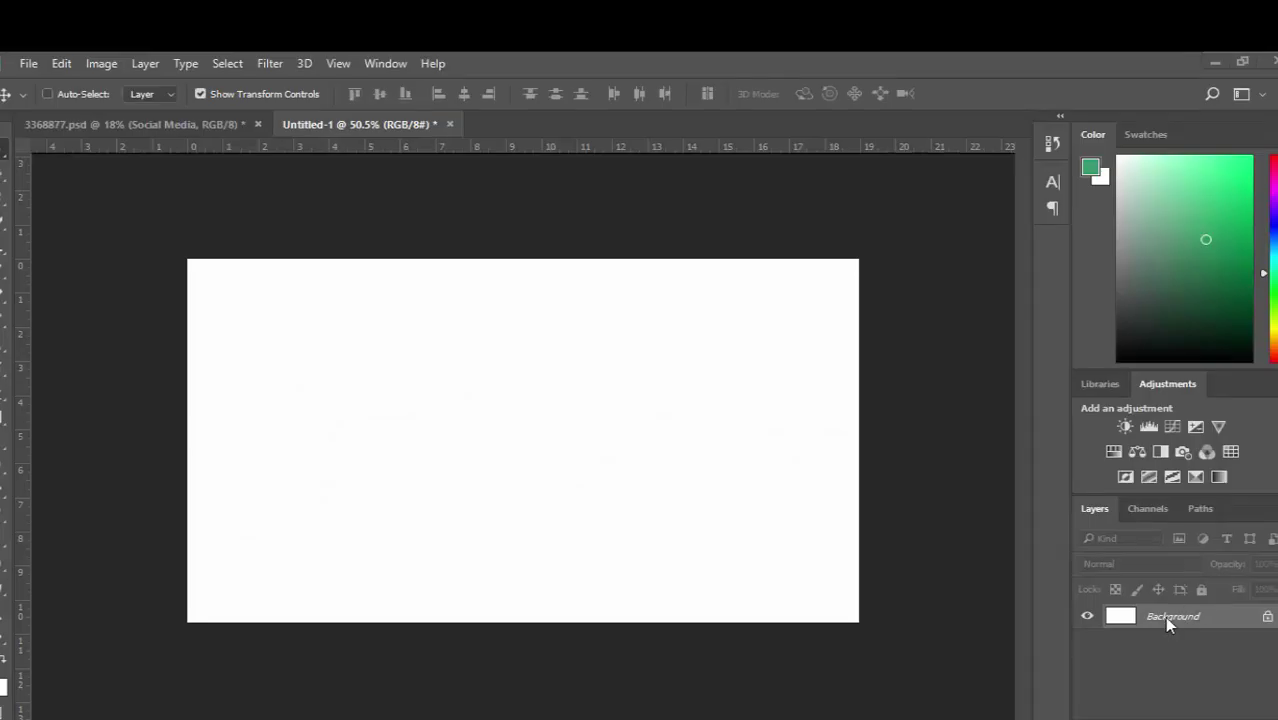
Step: Duplicate the Background layer as Background copy
right_click(1166, 619)
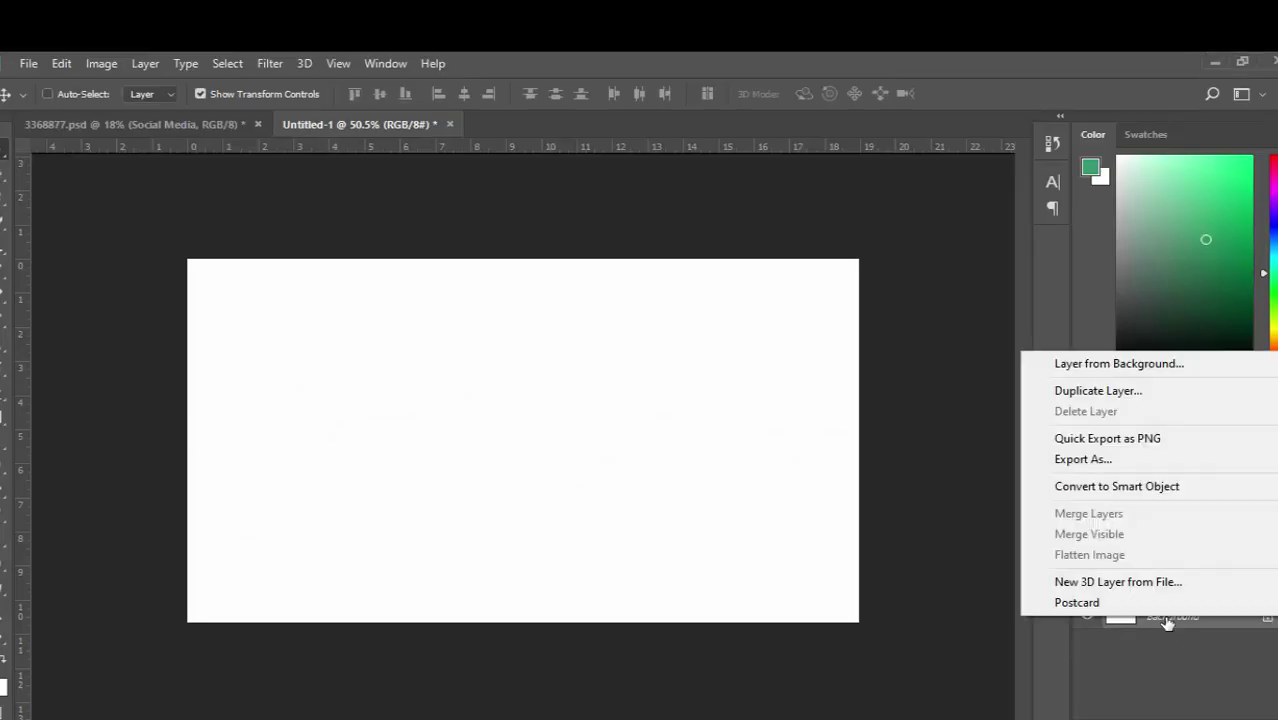
click(1096, 393)
click(816, 258)
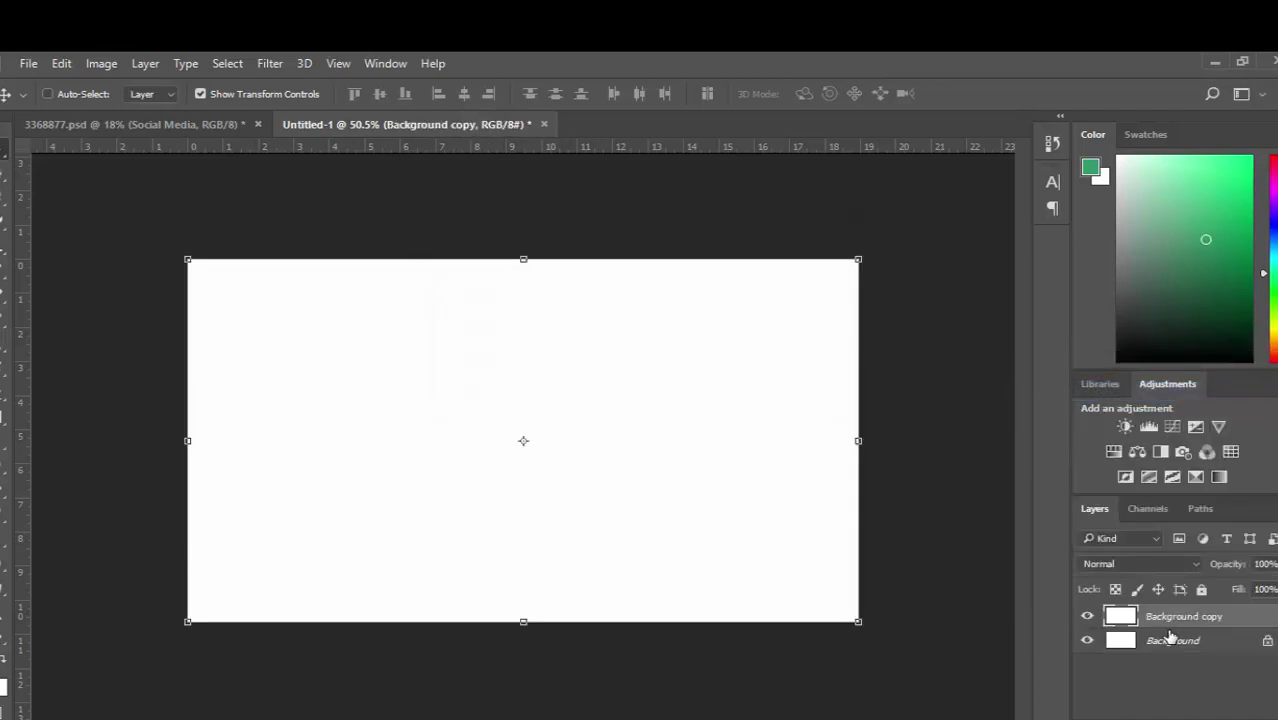
Step: Add a new empty layer named green-bg
key(ctrl+shift+n)
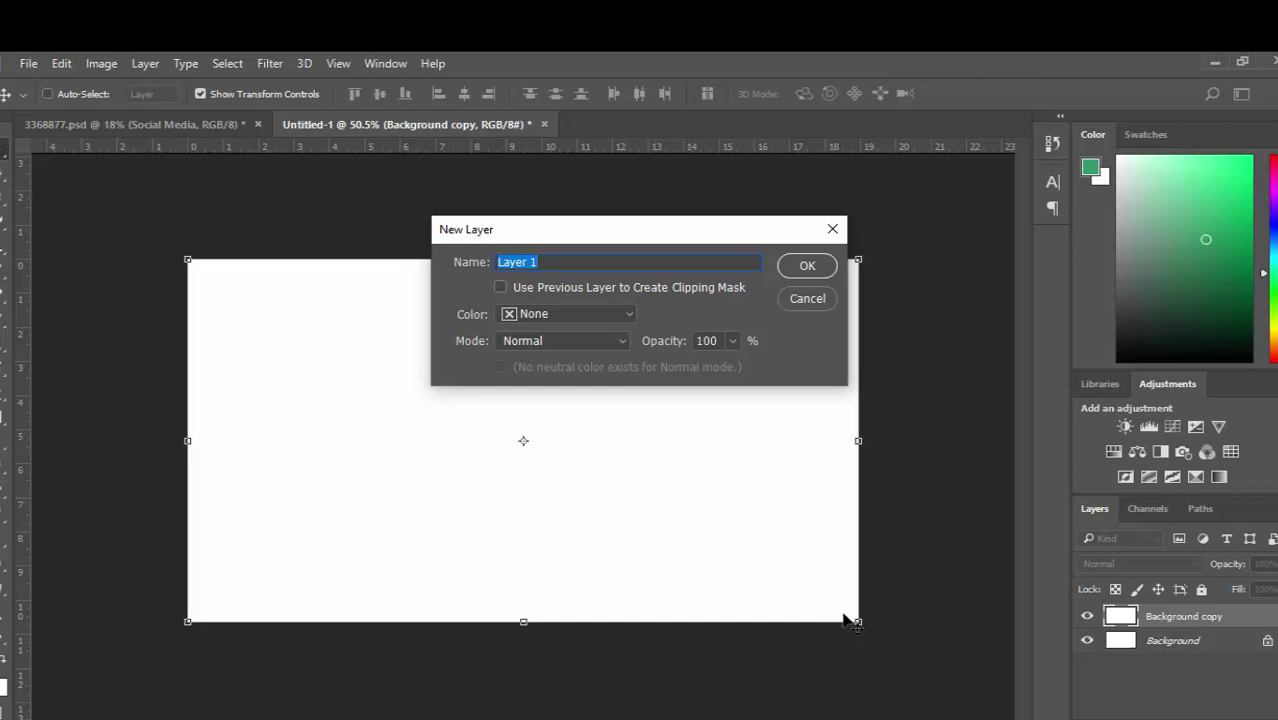
text(green-bg)
click(835, 272)
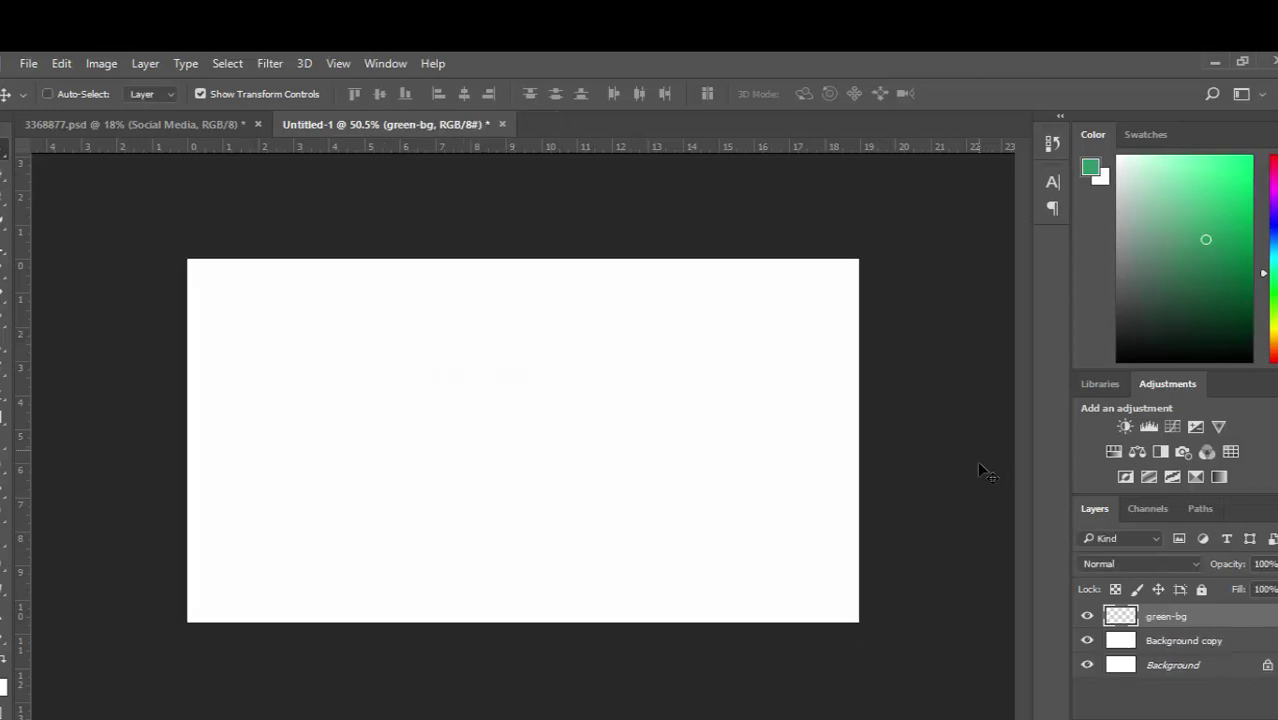
Step: Draw a closed green Pen shape over the right side with an S-curved left edge
click(2, 500)
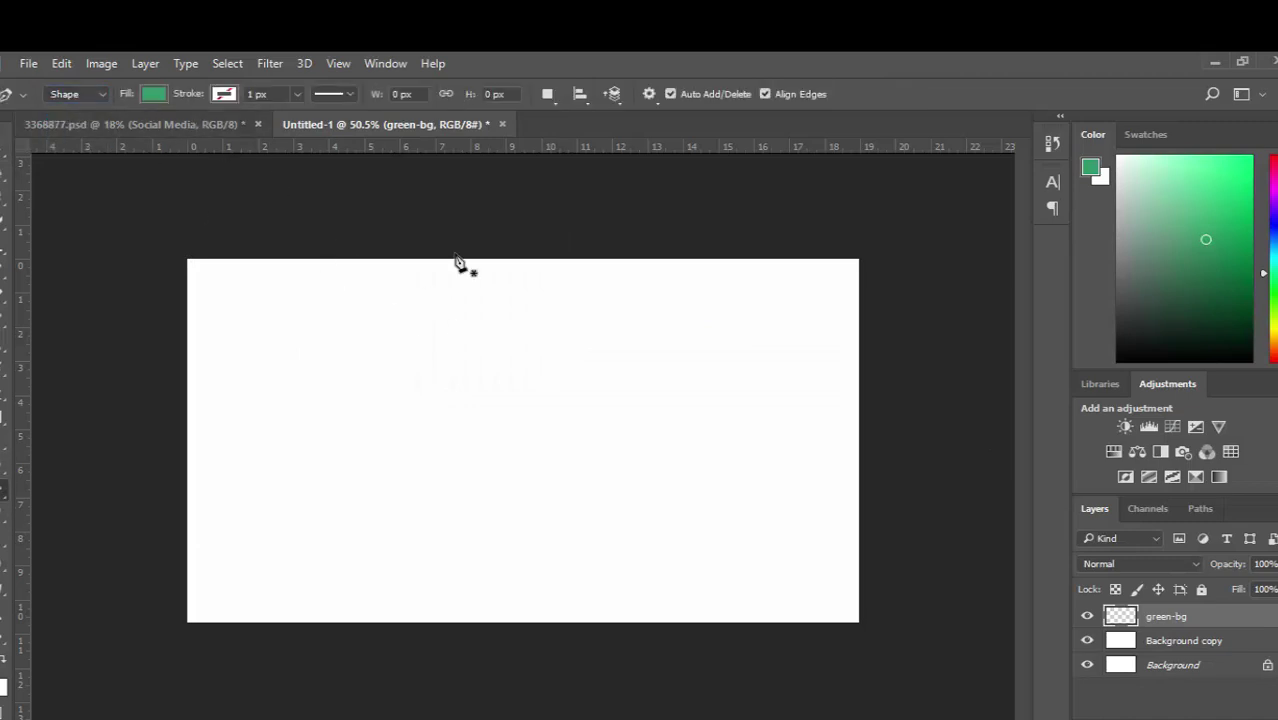
click(345, 208)
mouse_move(472, 382)
mouse_down()
mouse_move(512, 545)
mouse_move(523, 502)
mouse_move(525, 515)
mouse_up()
mouse_move(340, 680)
mouse_down()
mouse_move(405, 719)
mouse_move(385, 719)
mouse_up()
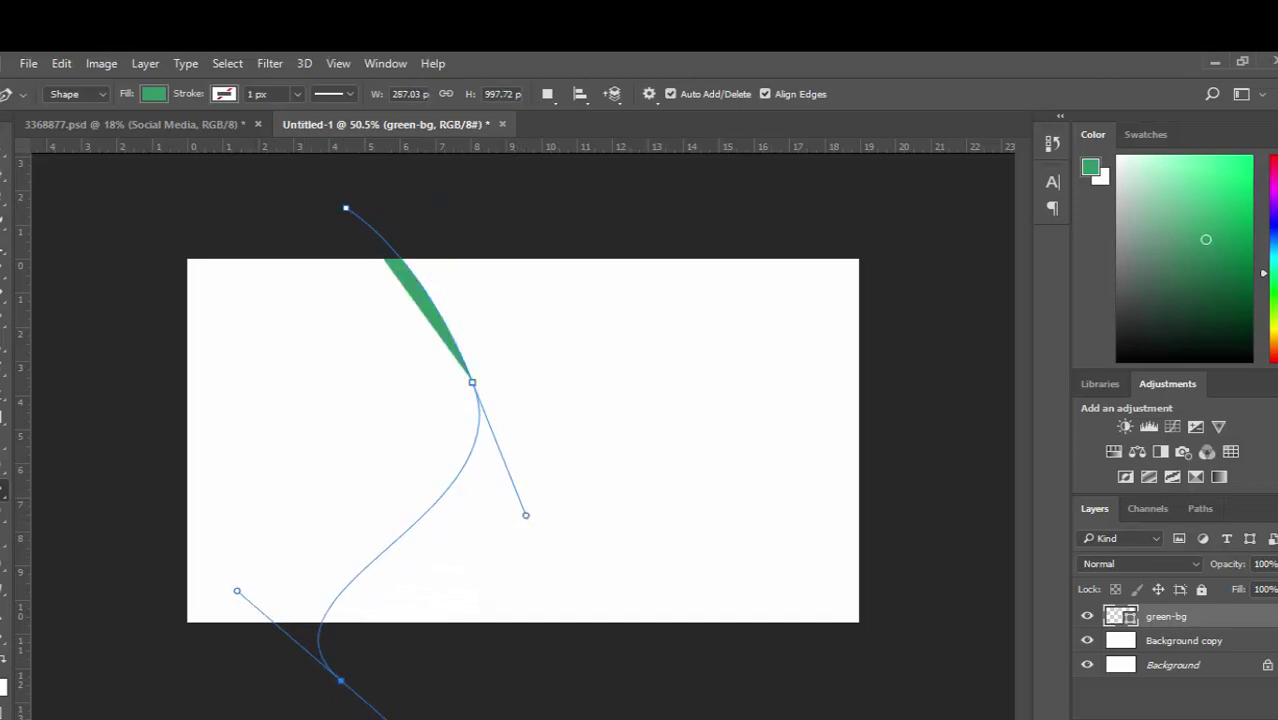
key(ctrl+minus)
click(834, 619)
click(908, 489)
click(842, 294)
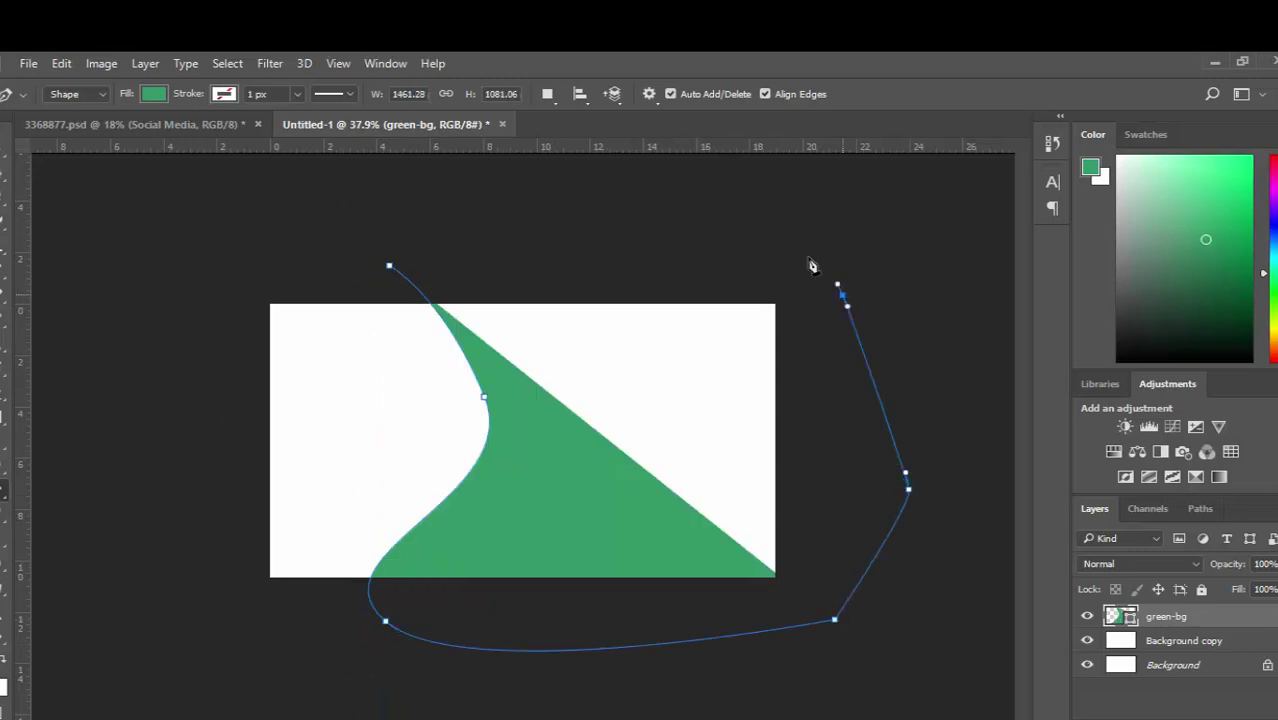
drag(650, 235, 637, 234)
drag(486, 240, 472, 244)
click(389, 266)
click(422, 302)
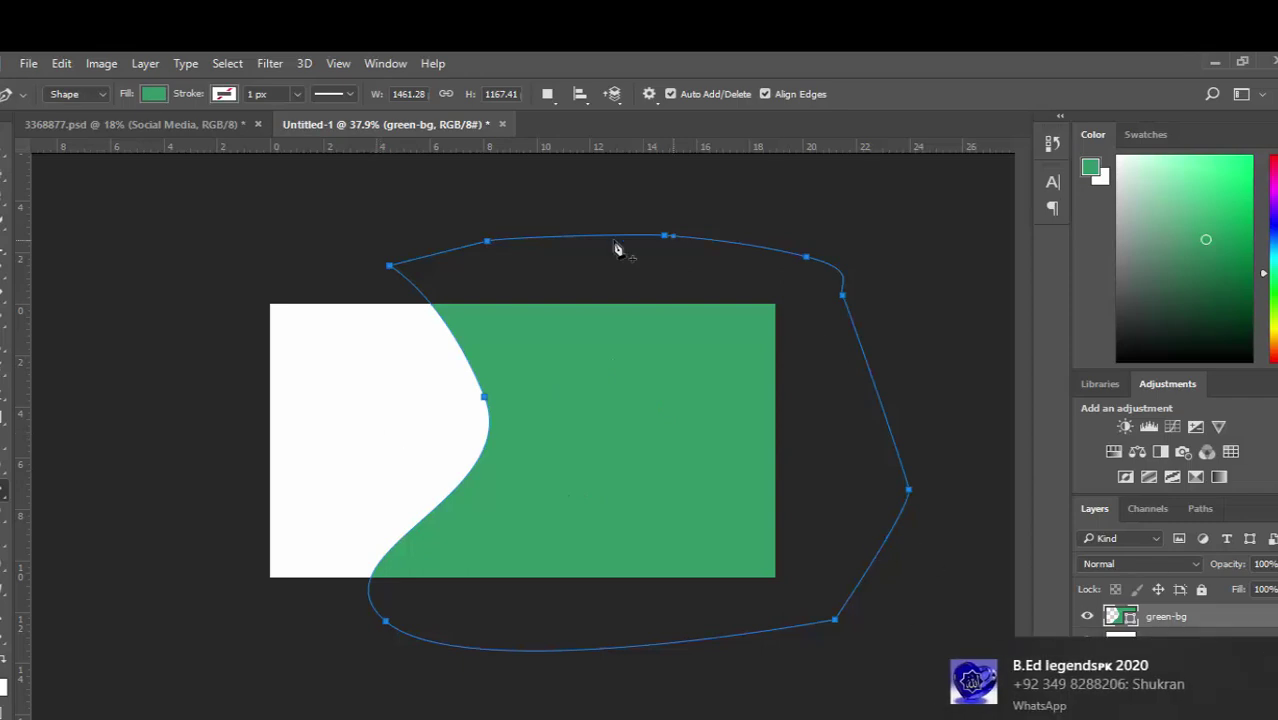
Step: Shift the green shape slightly left and fit the canvas in the window
key(v)
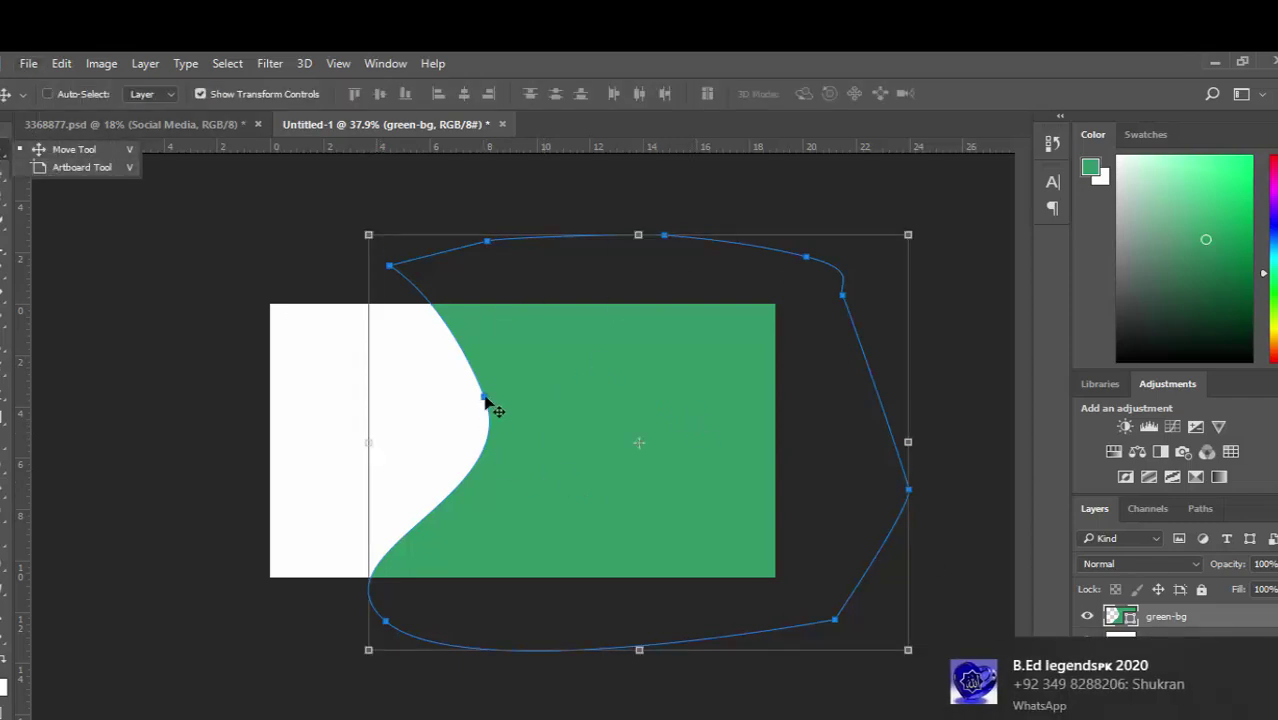
drag(484, 398, 467, 413)
key(ctrl+plus)
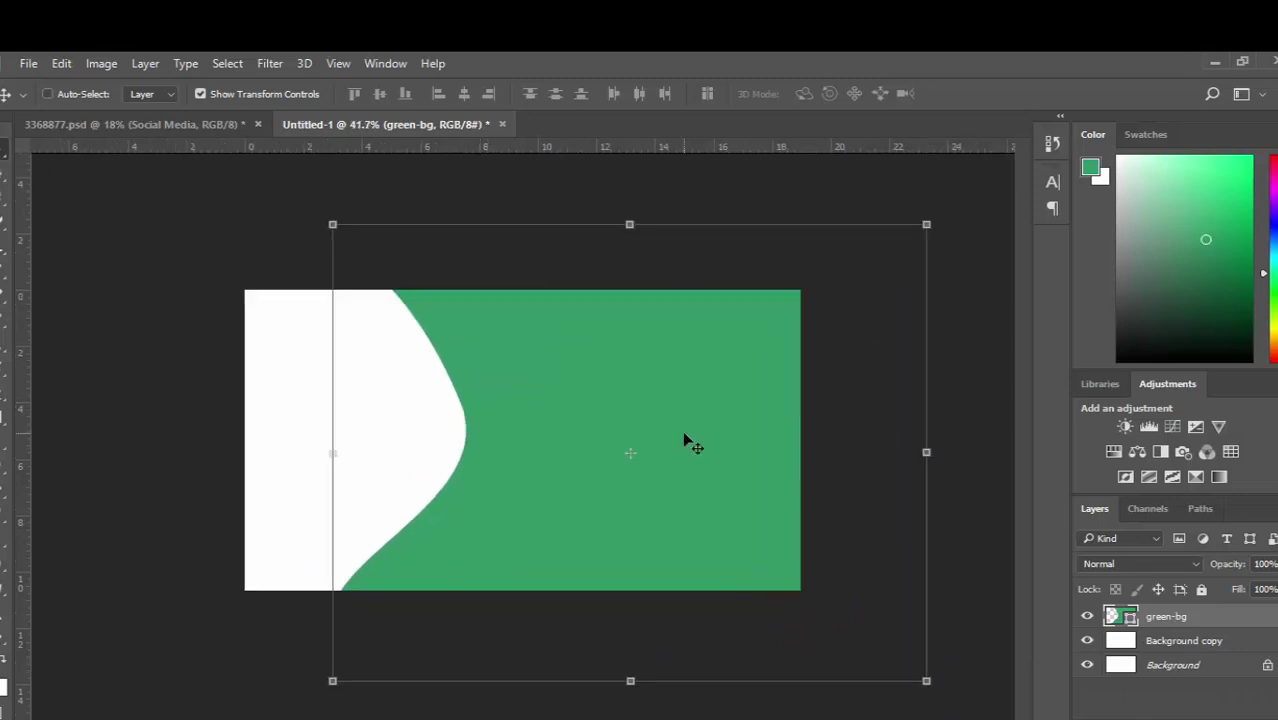
key(ctrl+0)
Step: Group Background copy and green-bg into Group 1
click(1194, 650)
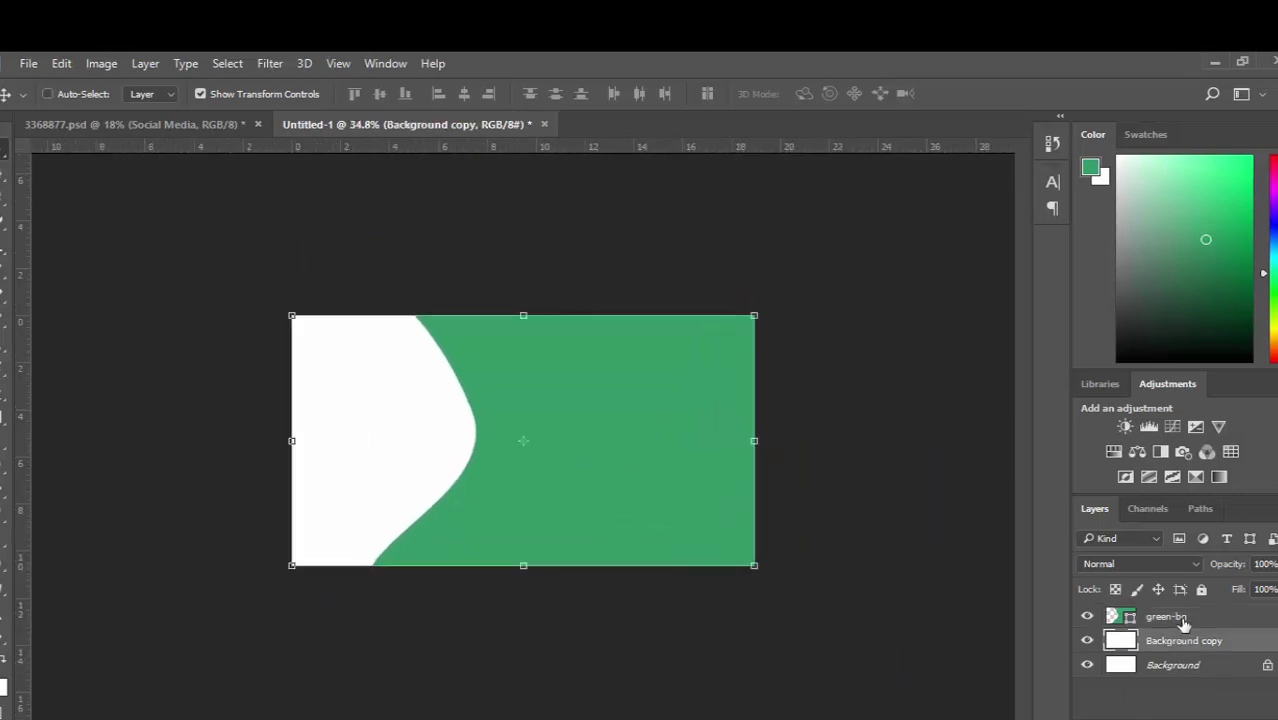
shift+click(1183, 617)
key(ctrl+g)
click(1107, 615)
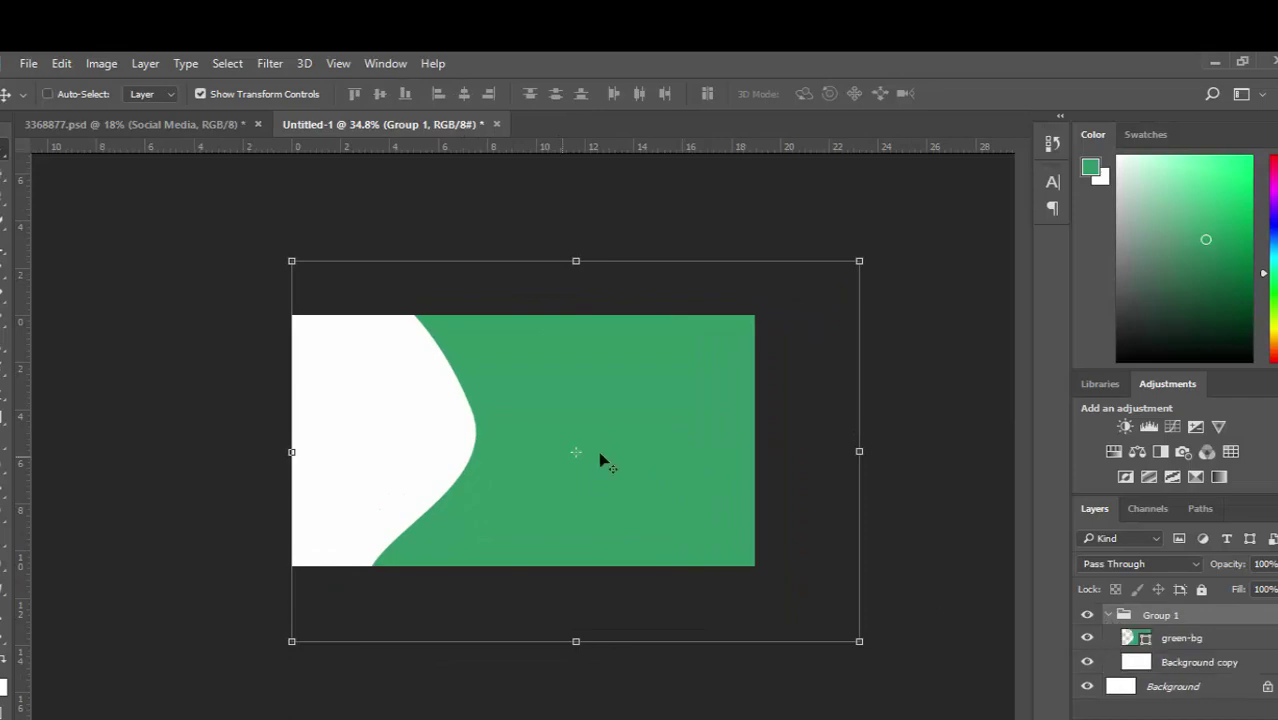
Step: Open the woman's portrait, drag it into the banner and convert it to a smart object
click(27, 66)
click(191, 97)
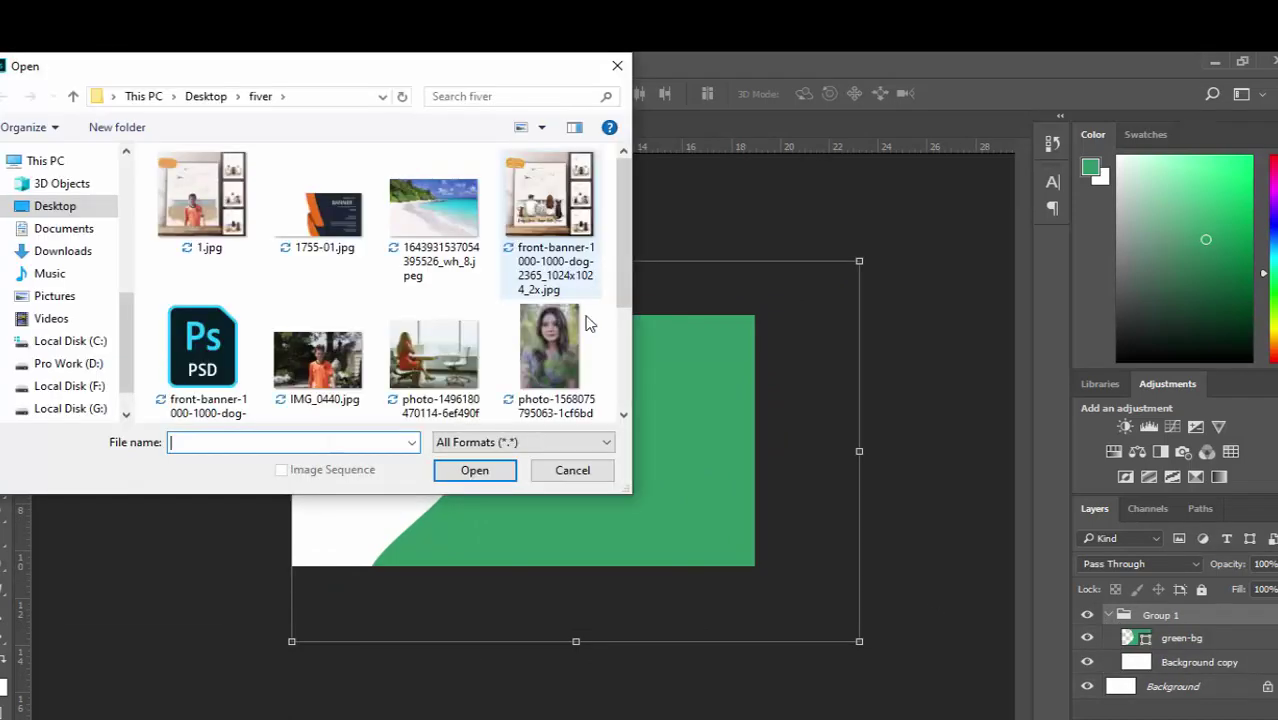
click(549, 350)
click(475, 470)
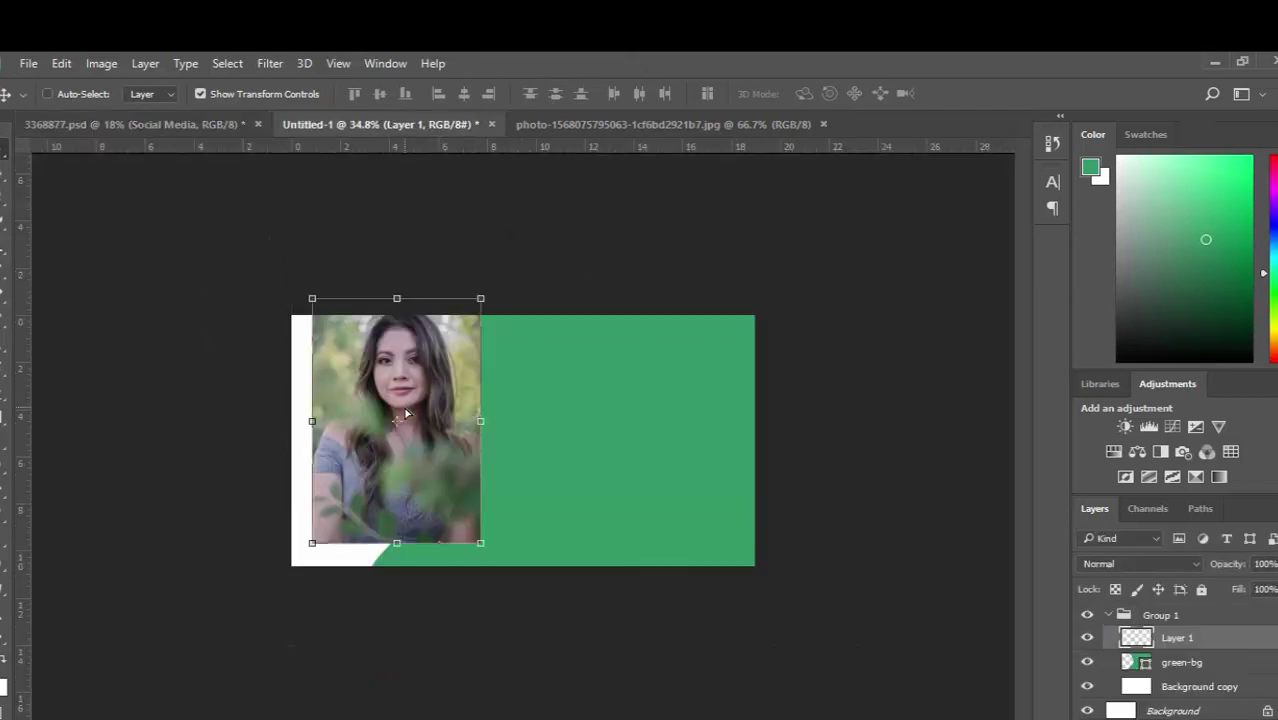
drag(128, 126, 369, 458)
right_click(1165, 648)
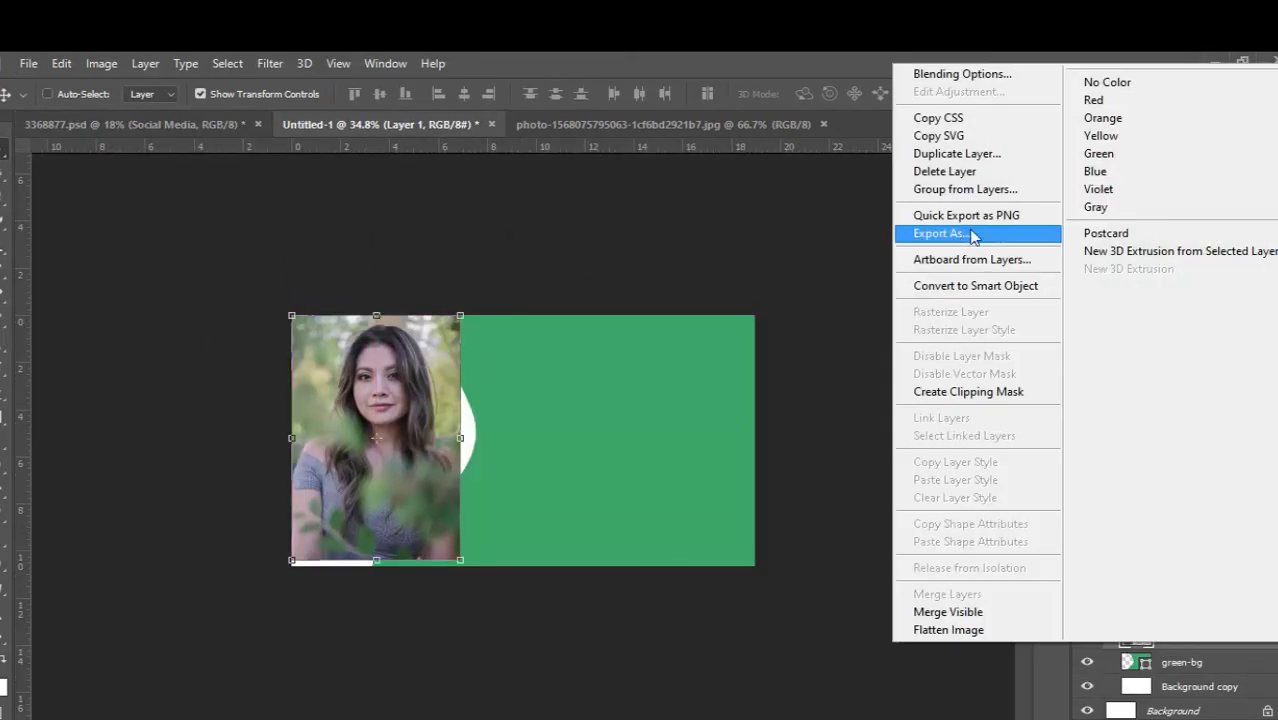
click(975, 302)
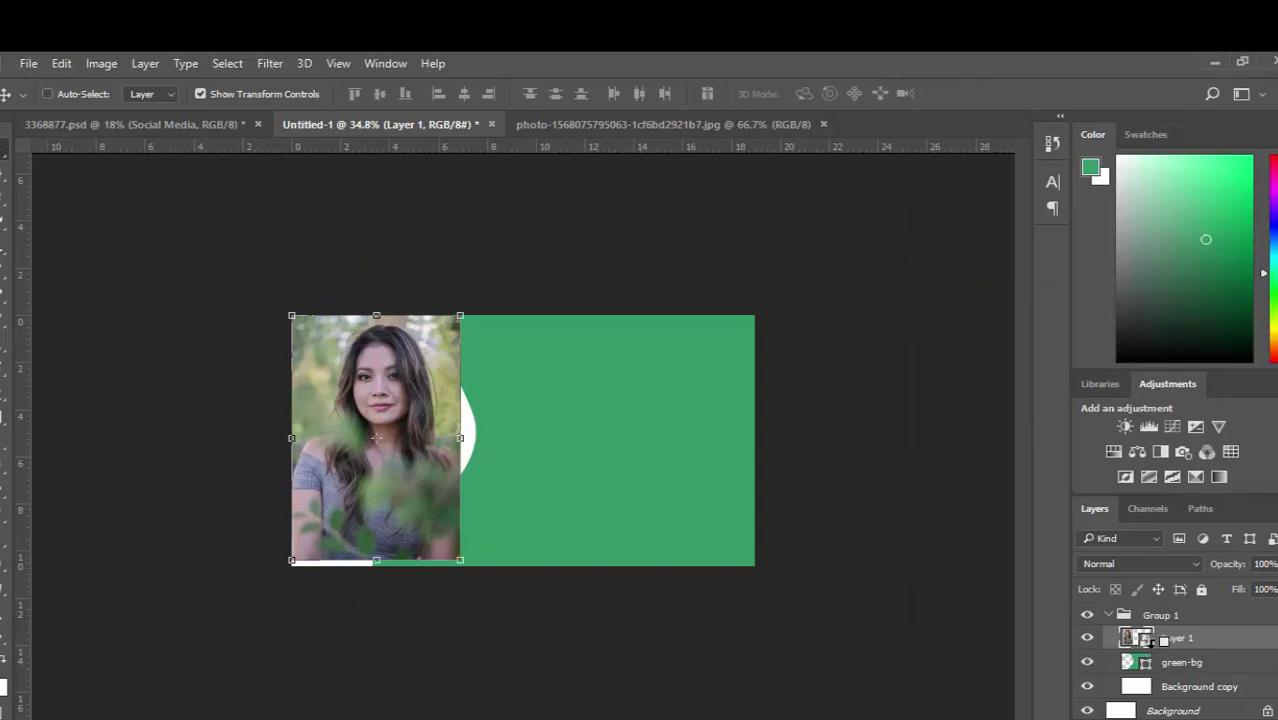
Step: Move the photo layer beneath green-bg inside Group 1
alt+click(1145, 650)
click(1178, 662)
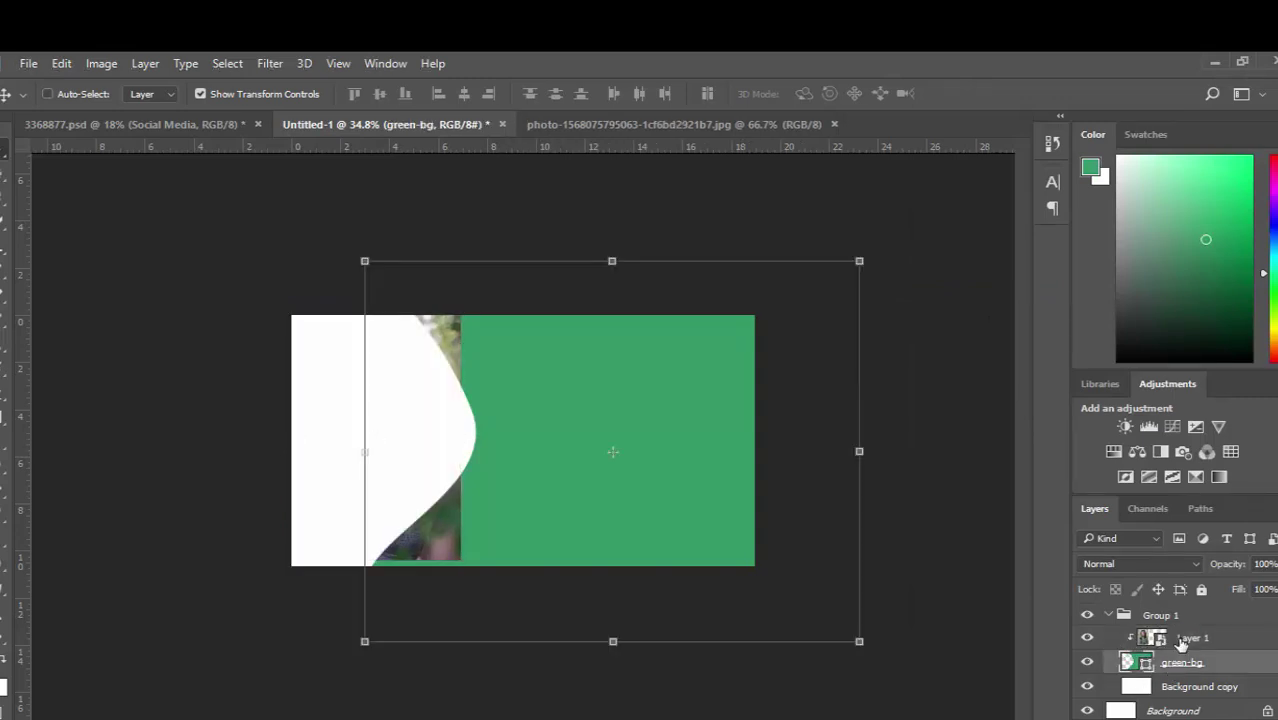
drag(1180, 638, 1135, 668)
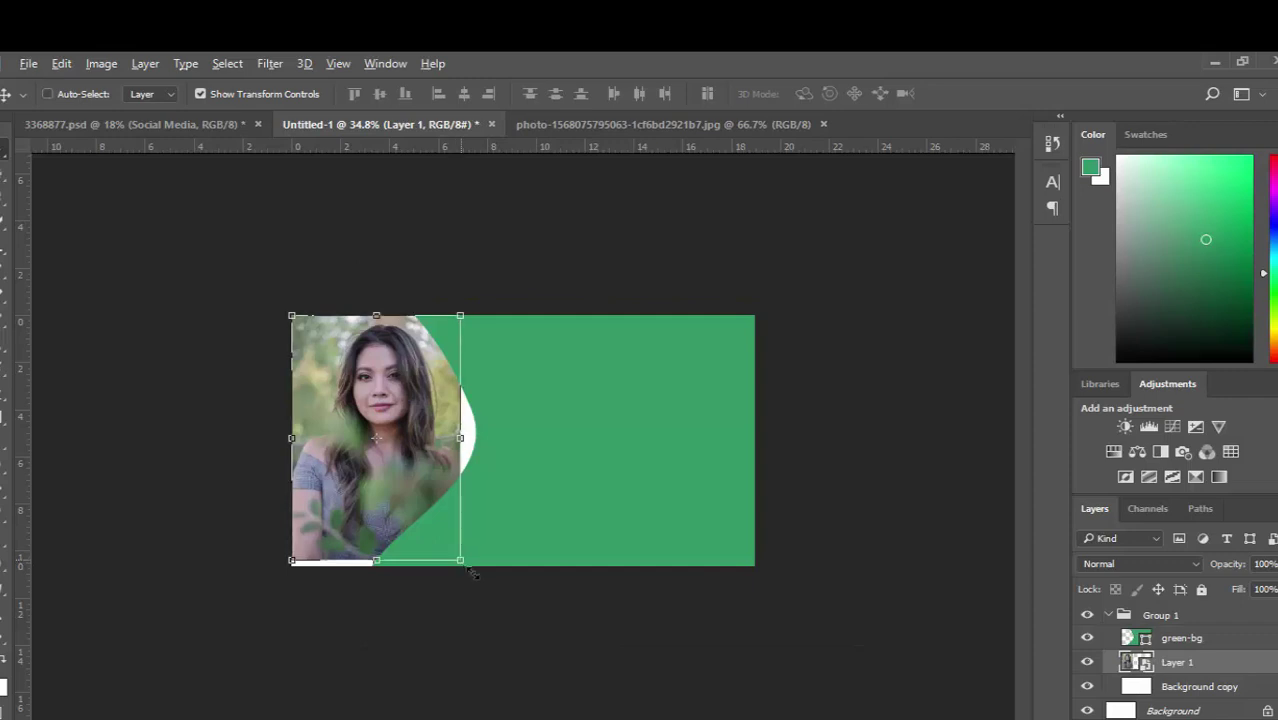
Step: Enlarge the photo to about 115–121%, nudge it down-left, and collapse Group 1
drag(458, 562, 474, 579)
key(shift+Down)
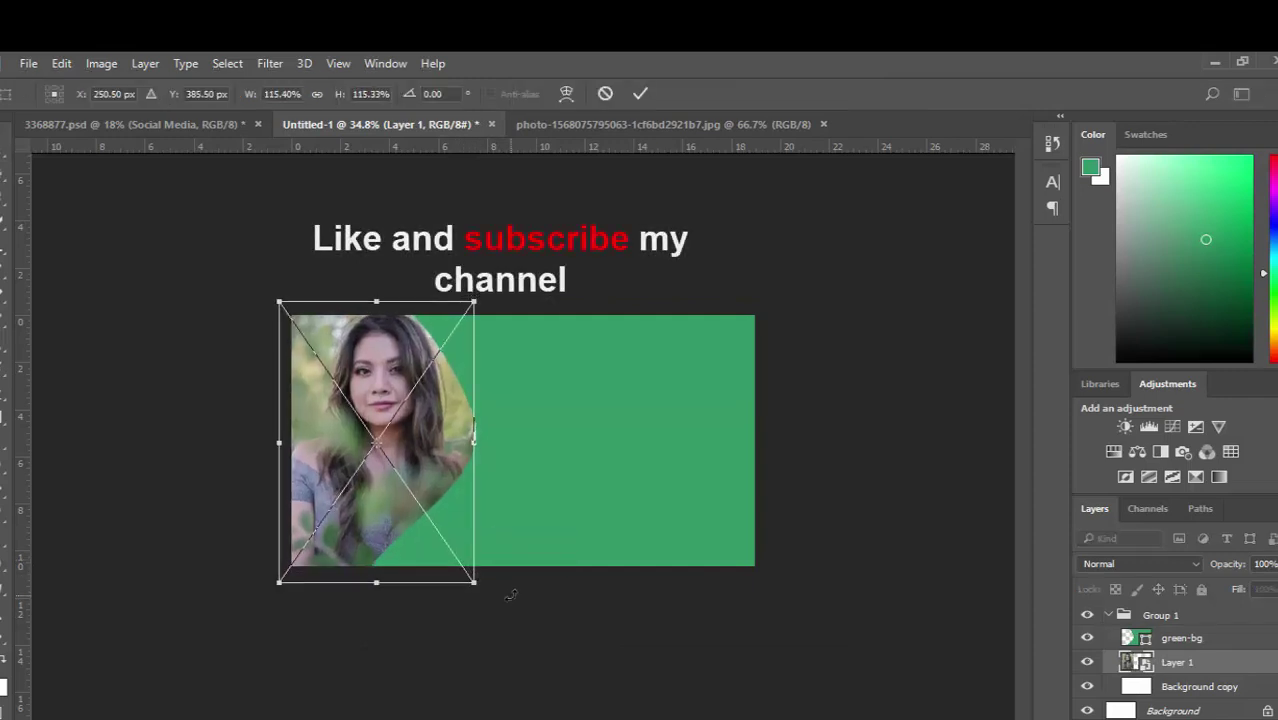
key(shift+Down)
key(shift+Left)
key(shift+Down)
key(shift+Left)
key(shift+Down)
drag(474, 454, 479, 452)
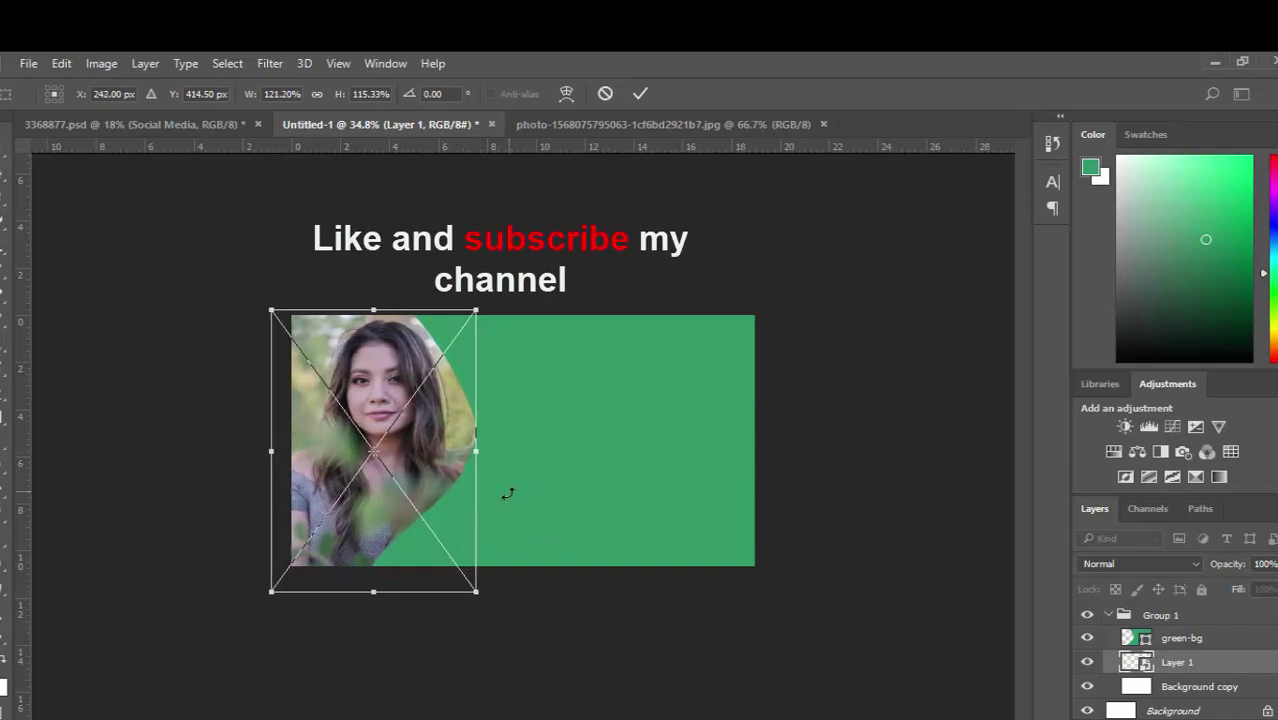
key(Return)
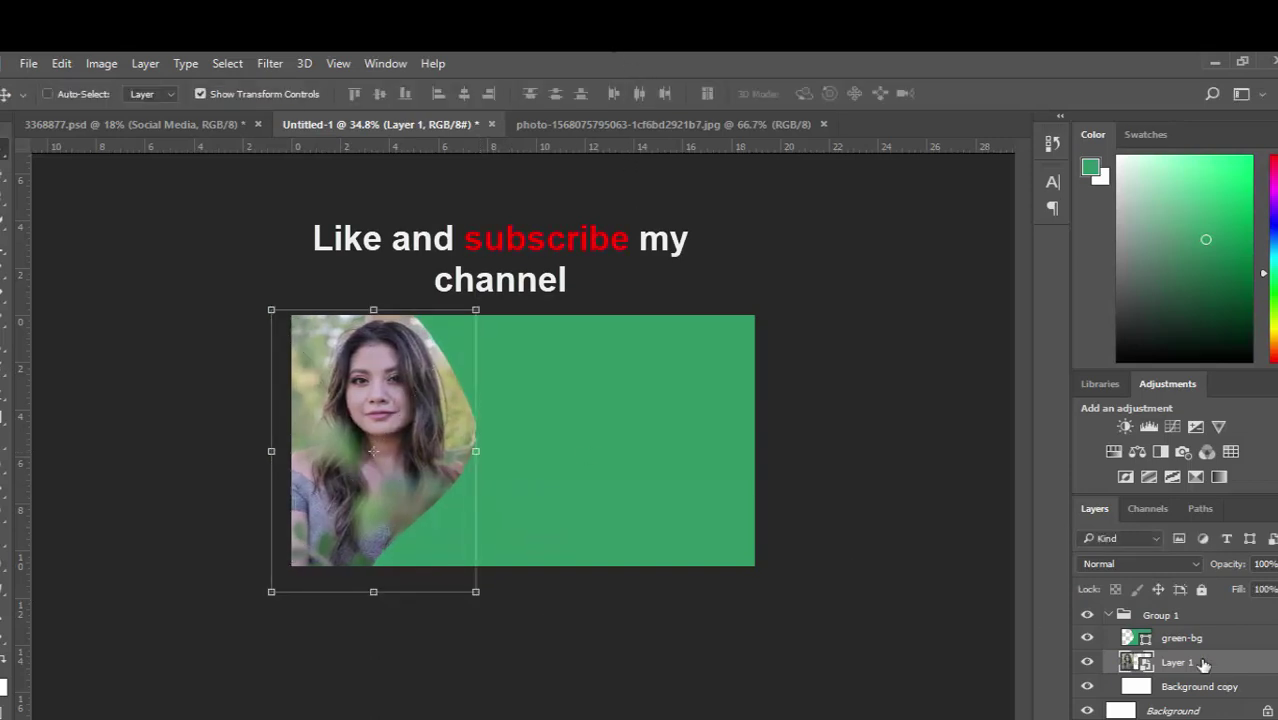
click(1182, 638)
click(1160, 616)
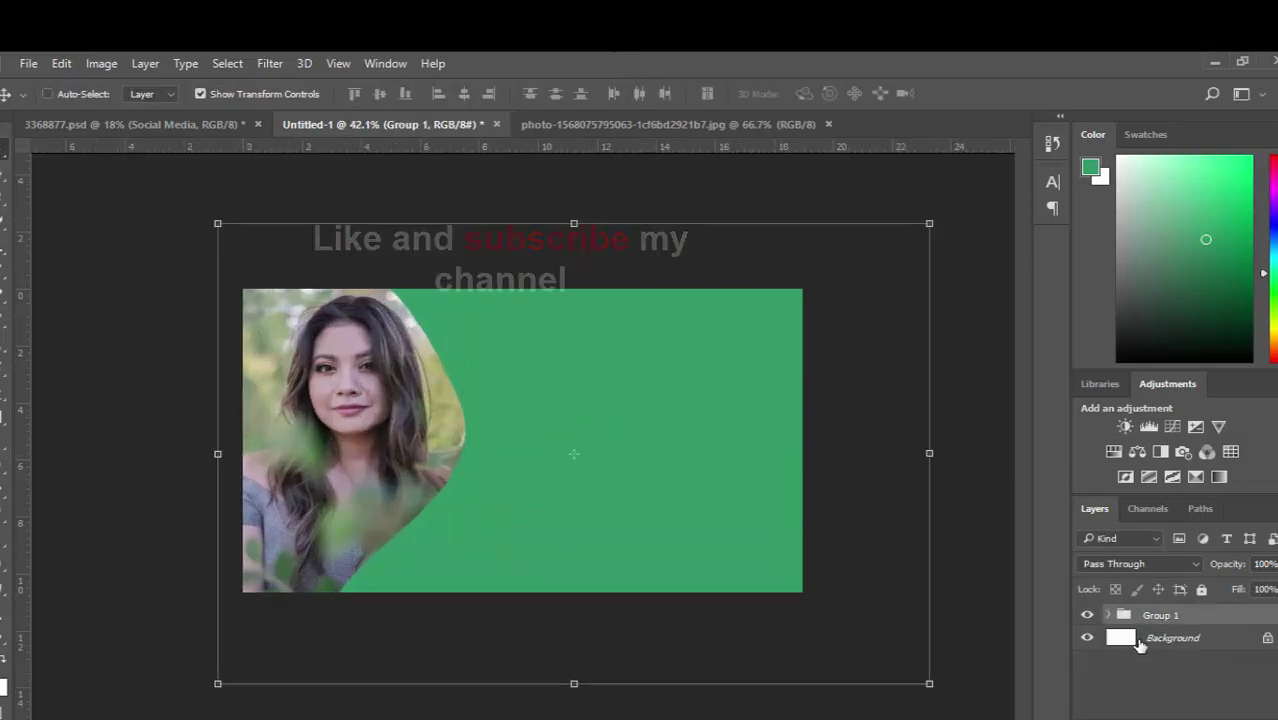
Step: Add a new empty layer named TEXT above Group 1
key(ctrl+shift+n)
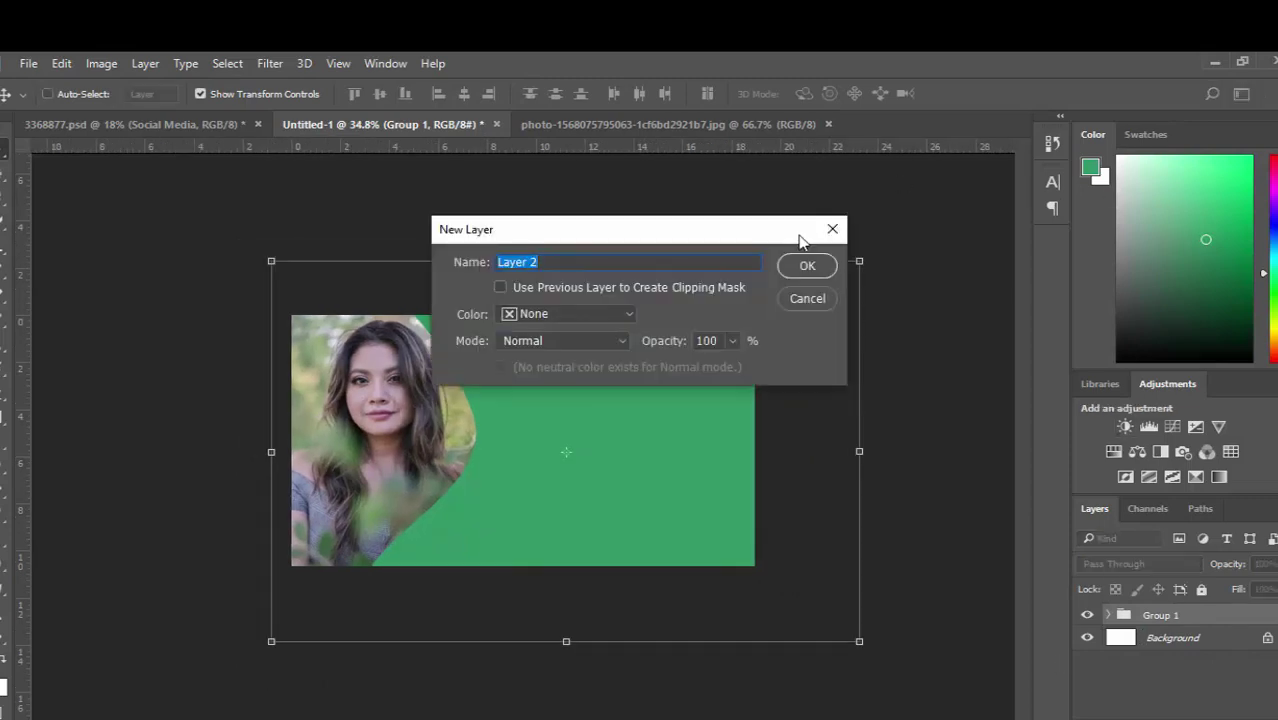
text(TEXT)
click(807, 265)
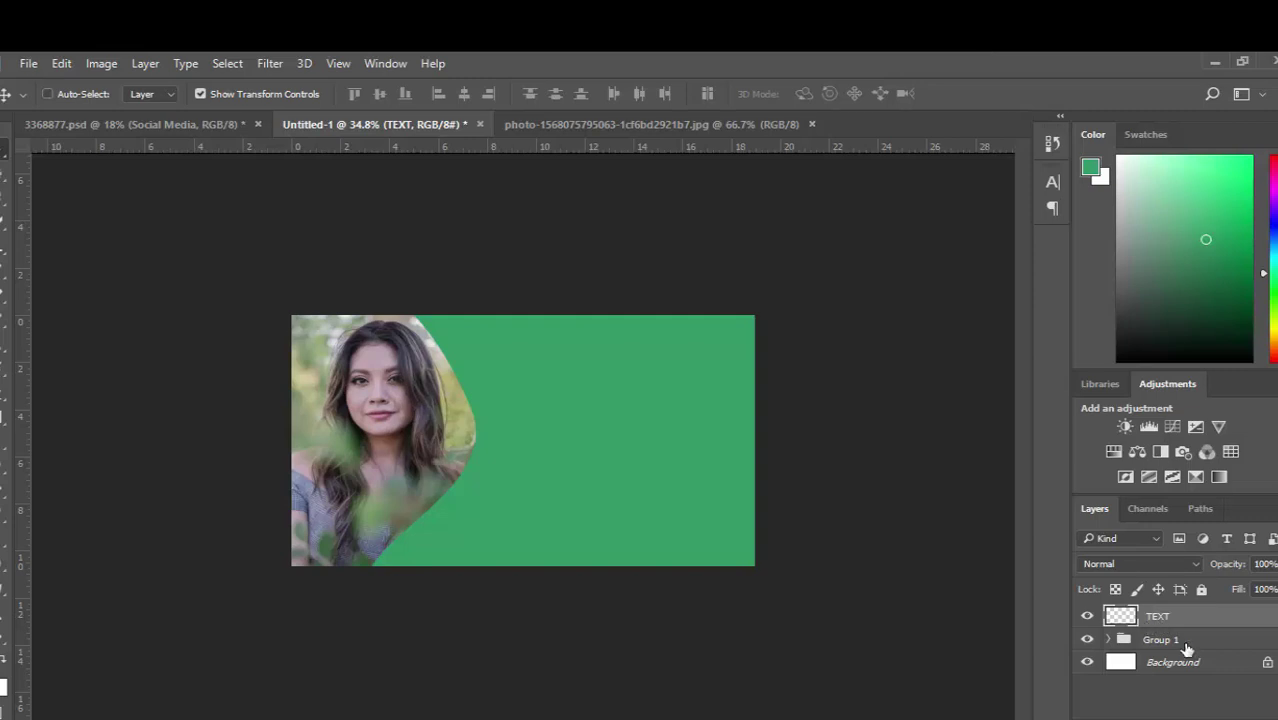
Step: Start a text point on the green area and select the 'Save the planet' line in Word
click(8, 560)
click(585, 366)
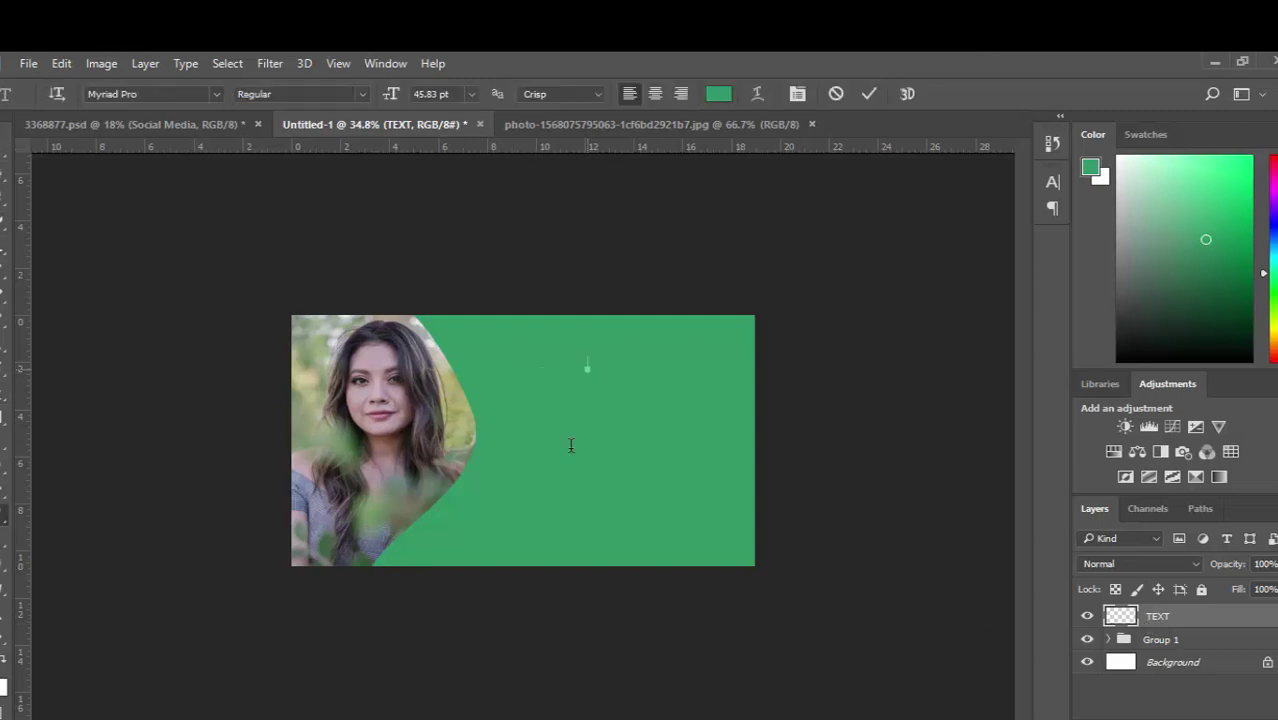
scroll(541, 436, up, 1)
scroll(541, 436, up, 2)
scroll(541, 438, down, 1)
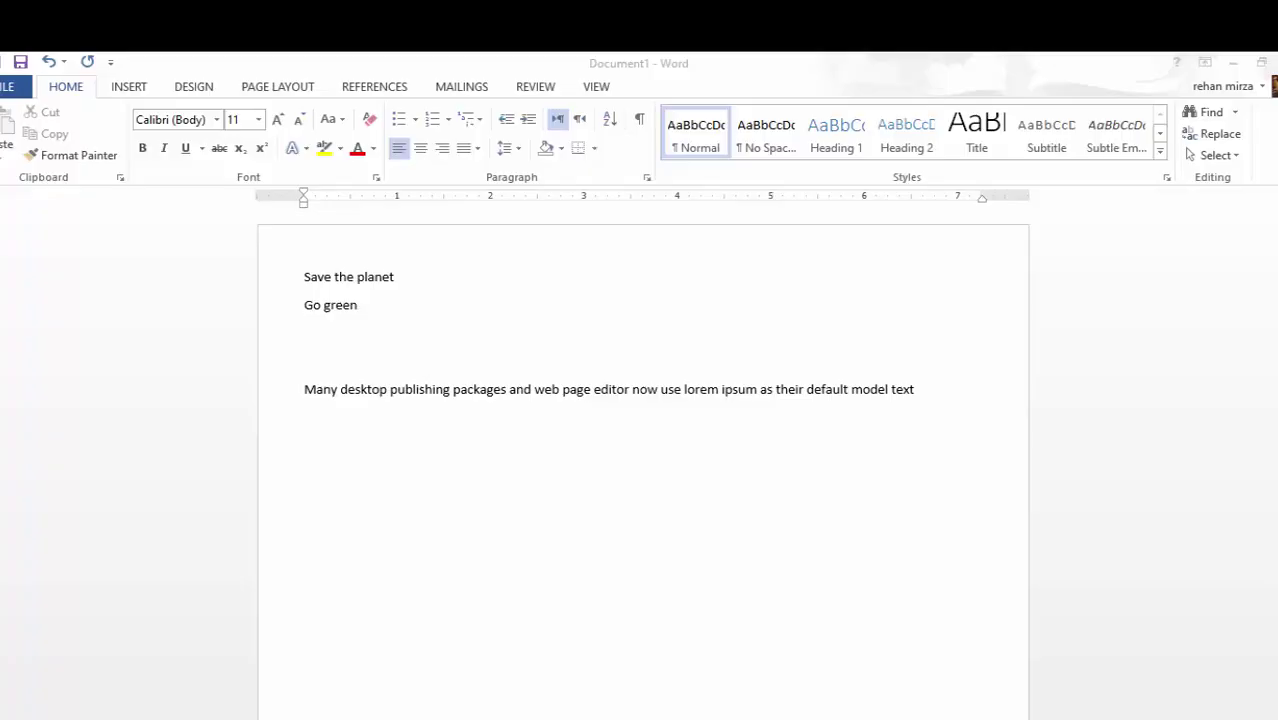
click(267, 281)
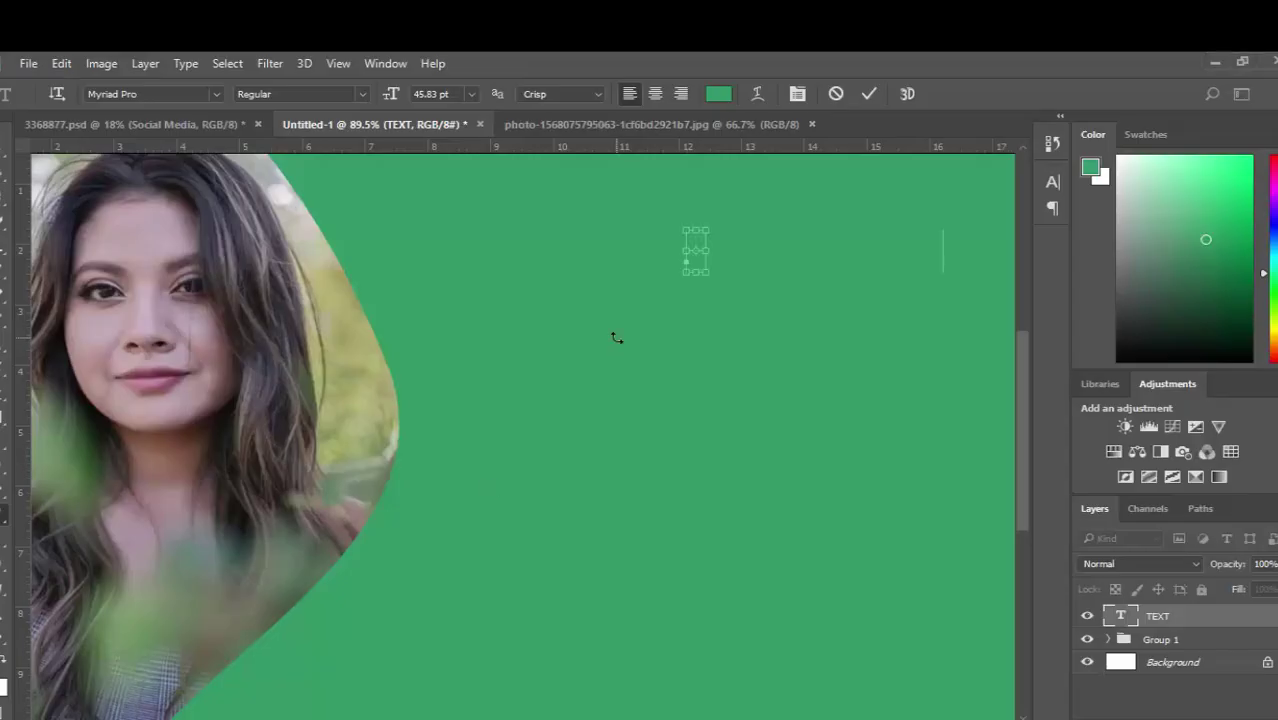
Step: Paste the 'Save the planet' headline and colour it pale pink #ffcccc
key(ctrl+v)
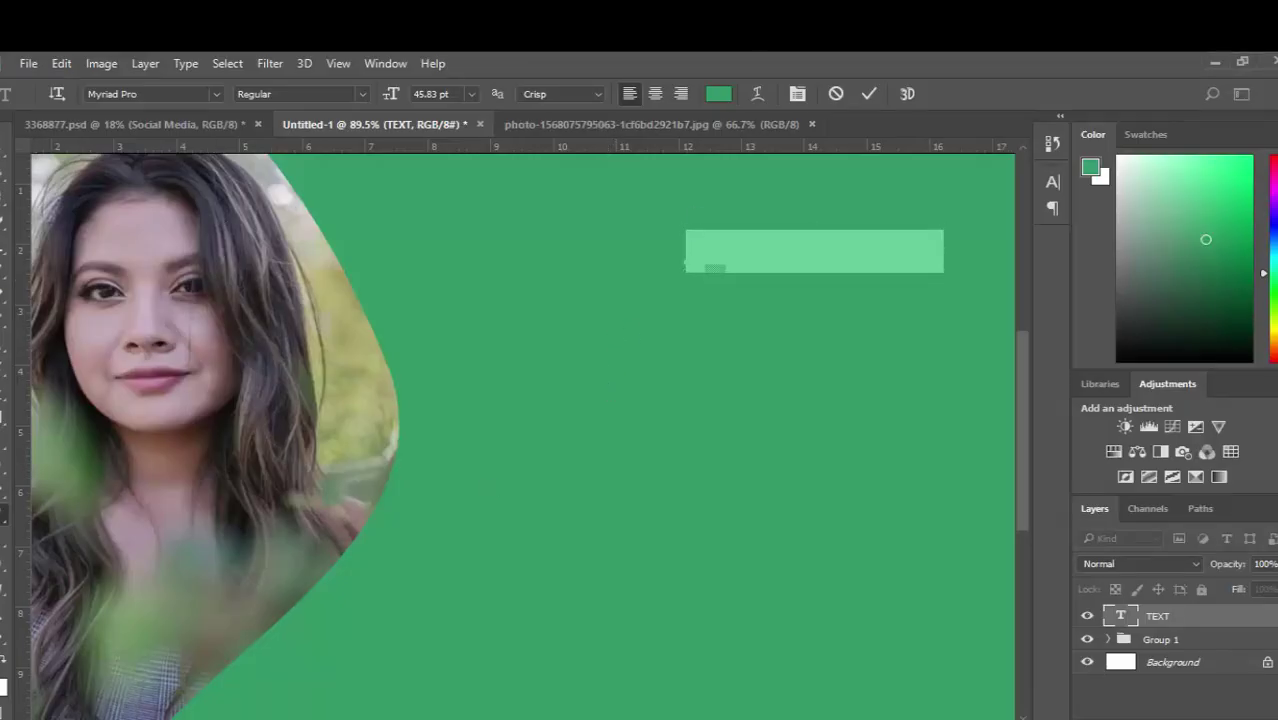
click(718, 93)
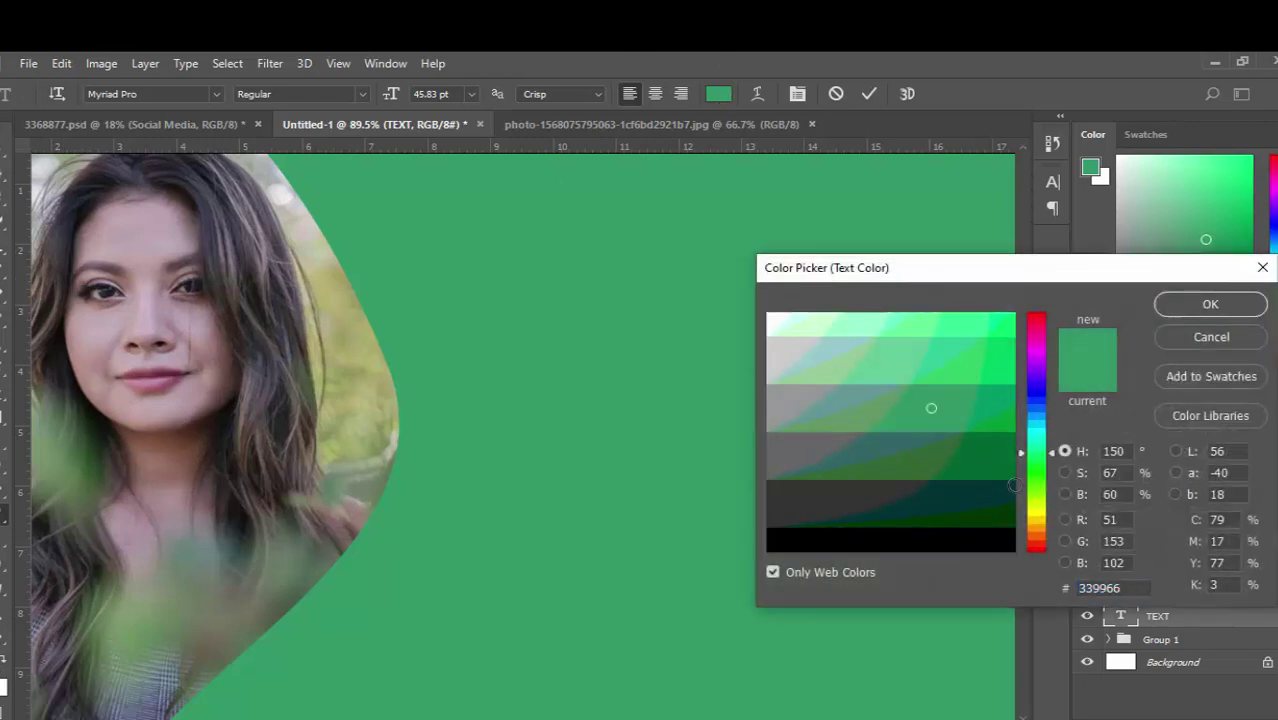
drag(1035, 516, 1036, 532)
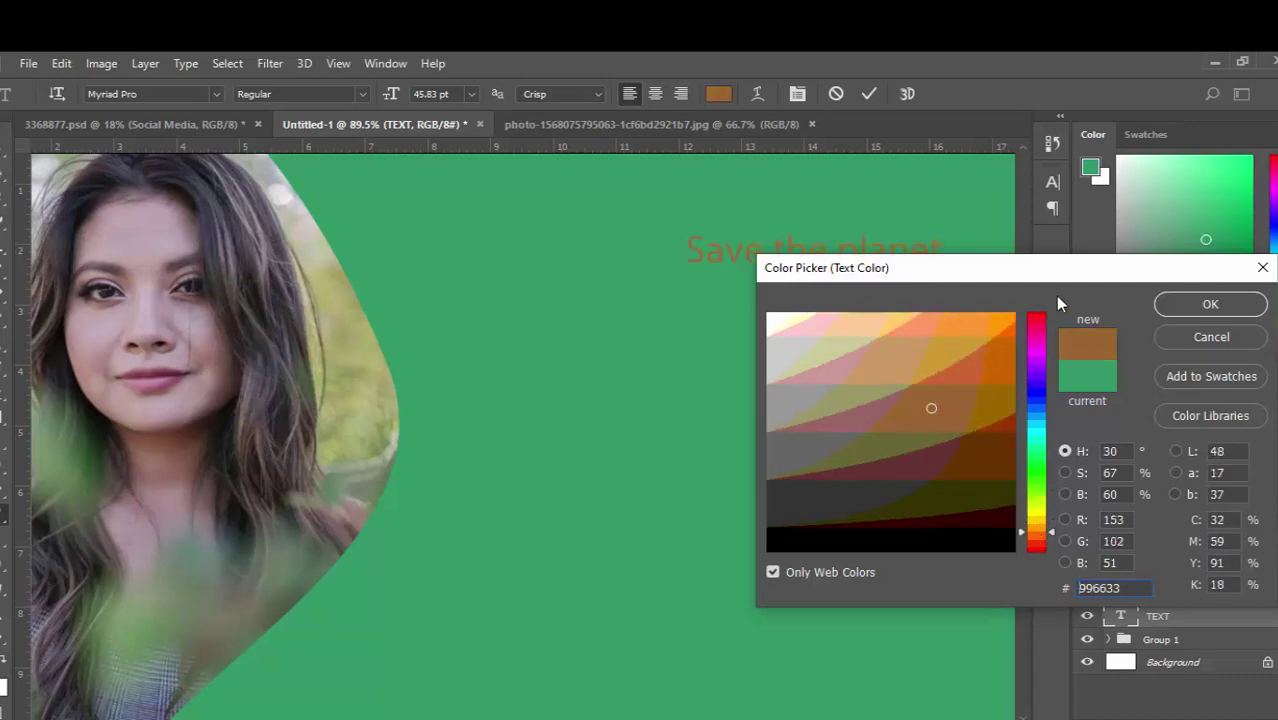
drag(1000, 268, 725, 381)
mouse_move(760, 645)
mouse_down()
mouse_move(760, 600)
mouse_move(757, 637)
mouse_up()
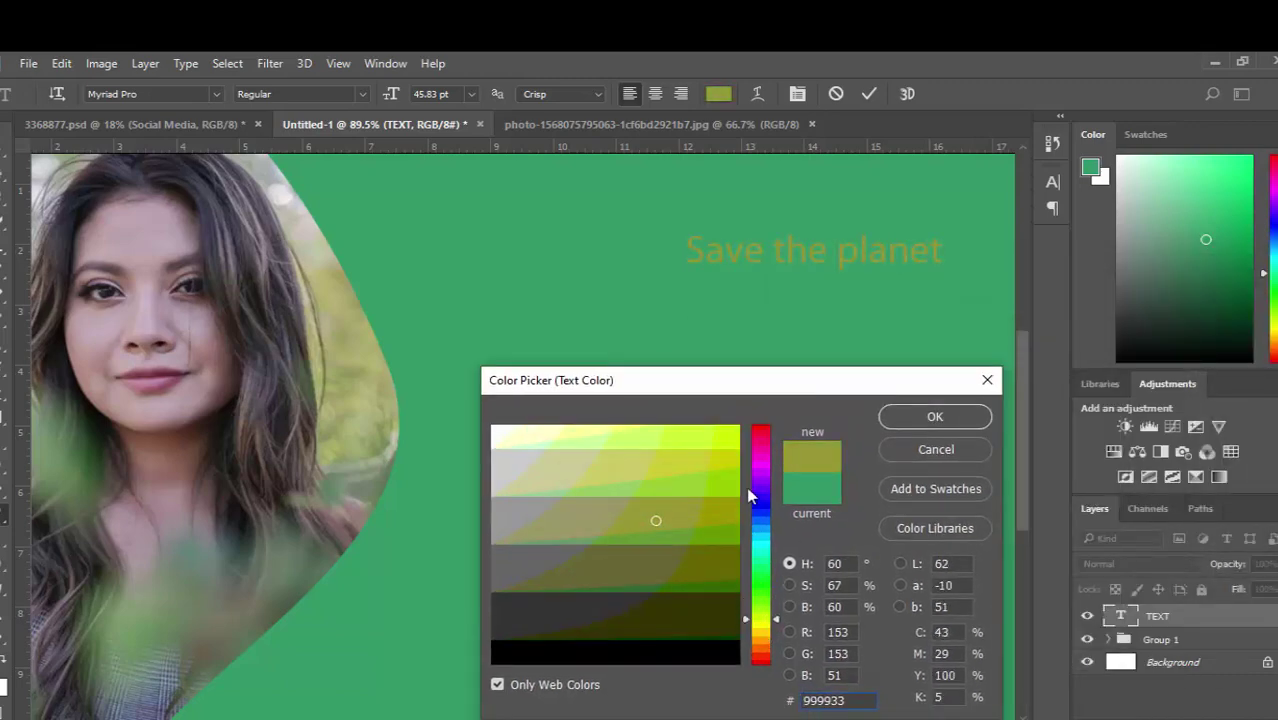
drag(750, 496, 761, 428)
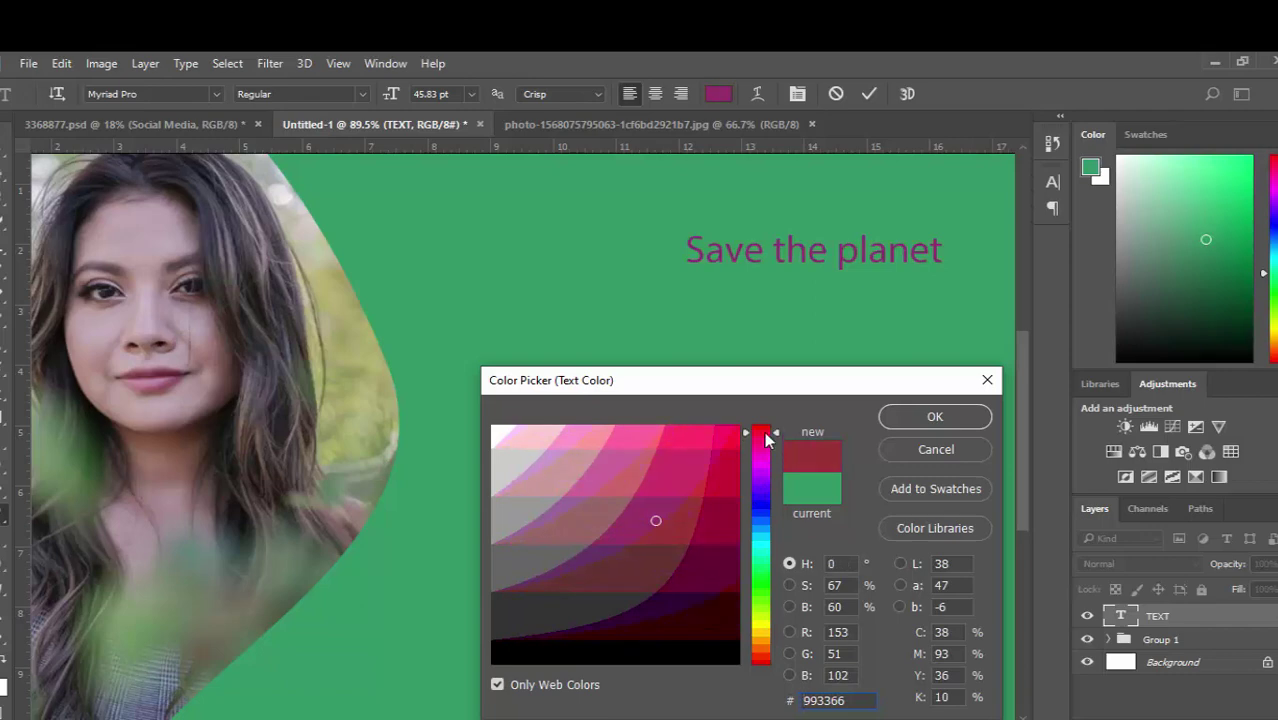
mouse_move(665, 608)
mouse_down()
mouse_move(559, 623)
mouse_move(685, 622)
mouse_move(719, 585)
mouse_up()
click(505, 437)
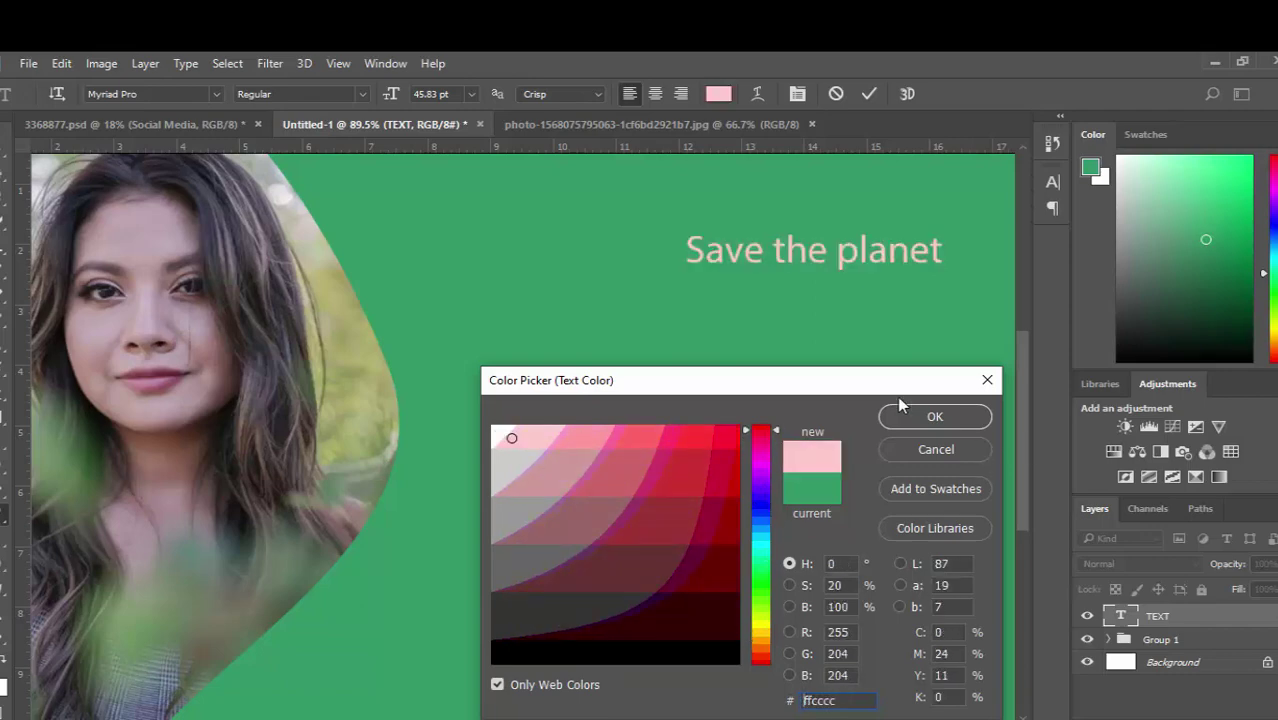
click(932, 416)
click(869, 93)
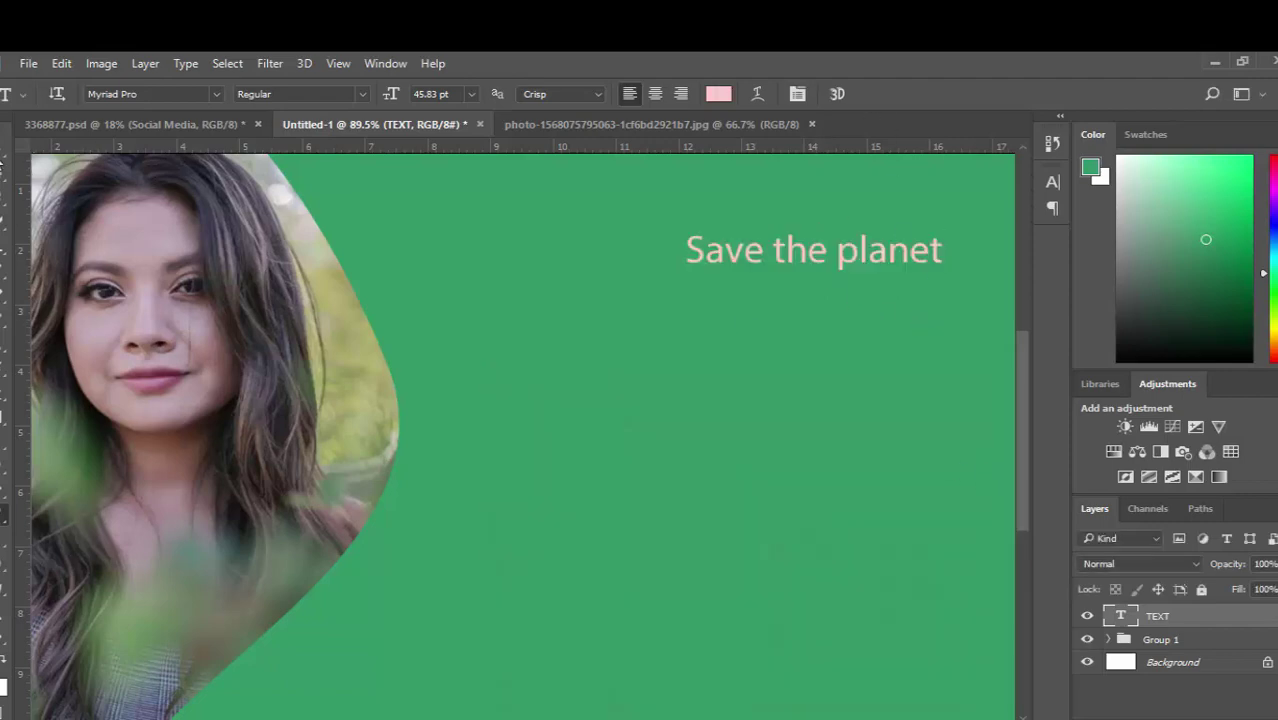
Step: Scale the 'Save the planet' heading to about 236% and move it to the upper right
key(v)
drag(938, 270, 1007, 343)
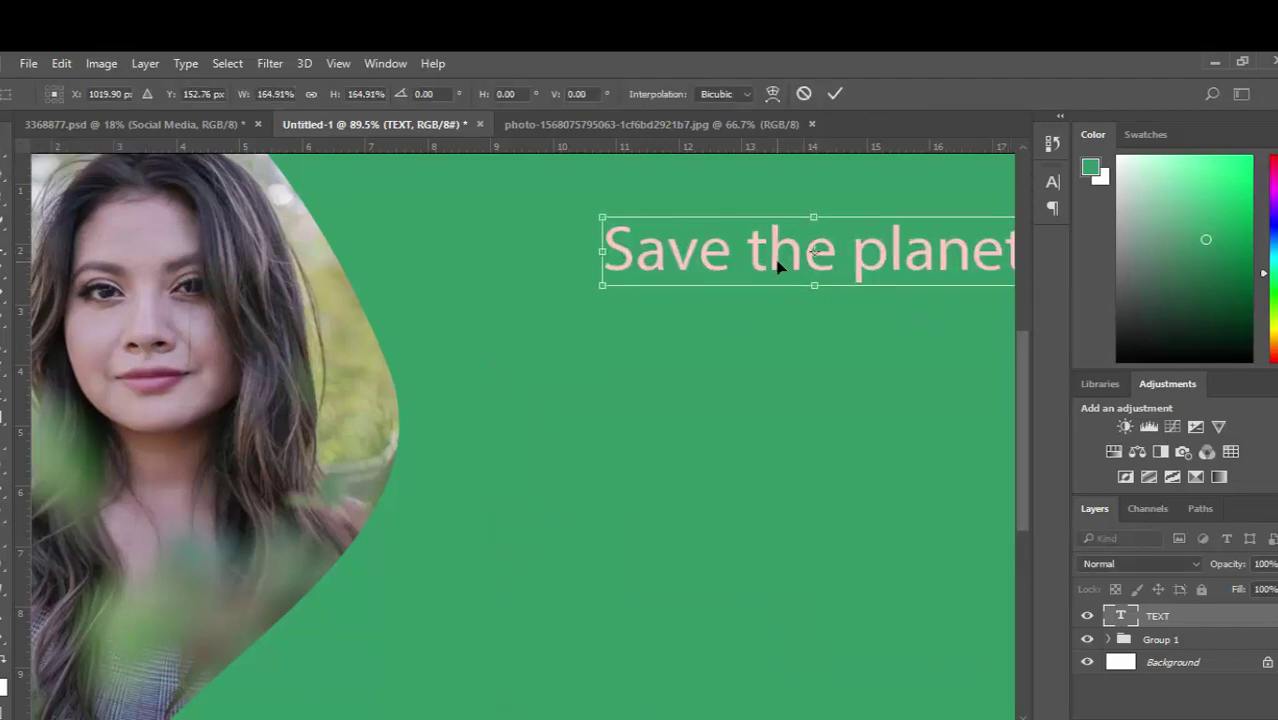
drag(785, 263, 679, 309)
drag(919, 335, 979, 396)
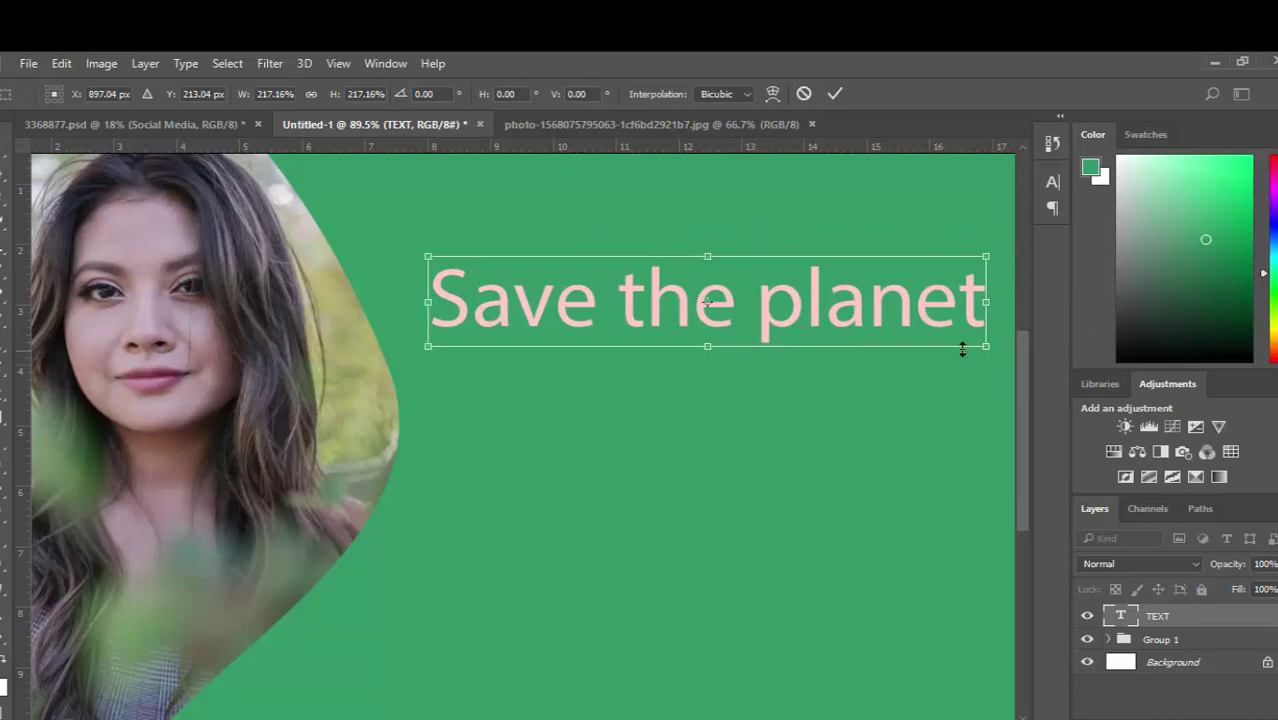
drag(962, 347, 508, 337)
scroll(643, 392, down, 3)
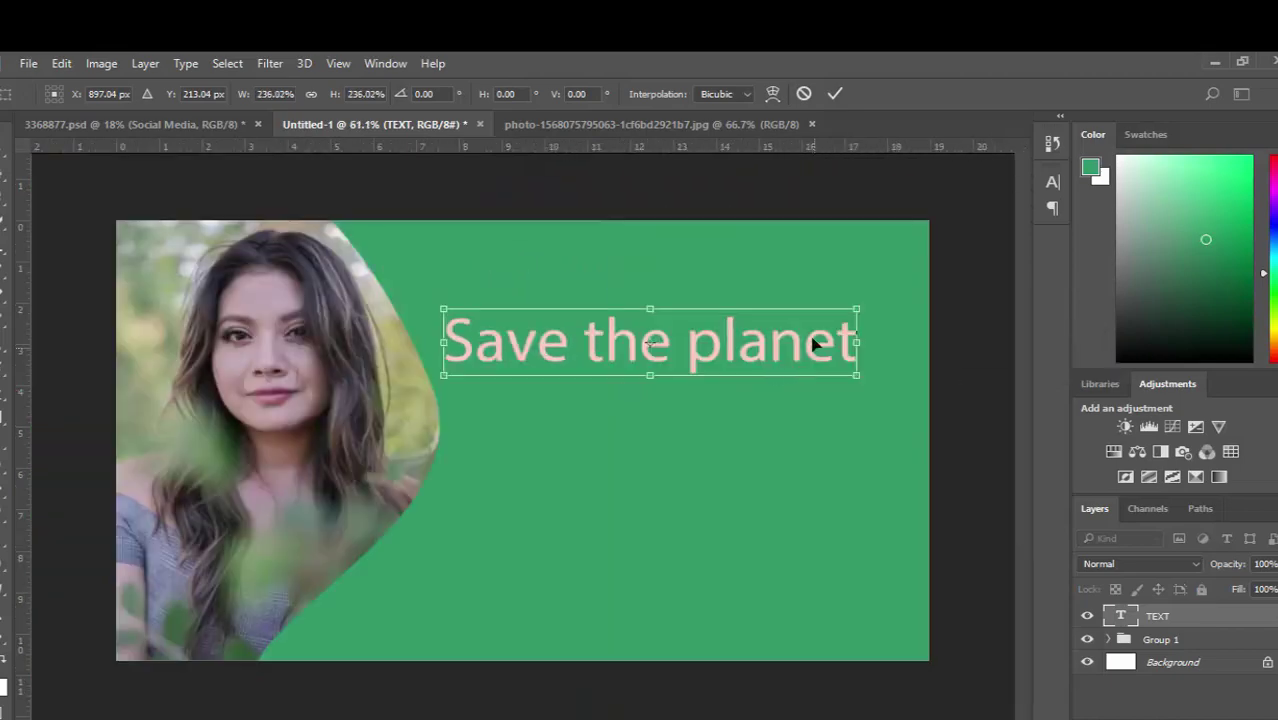
drag(750, 340, 779, 318)
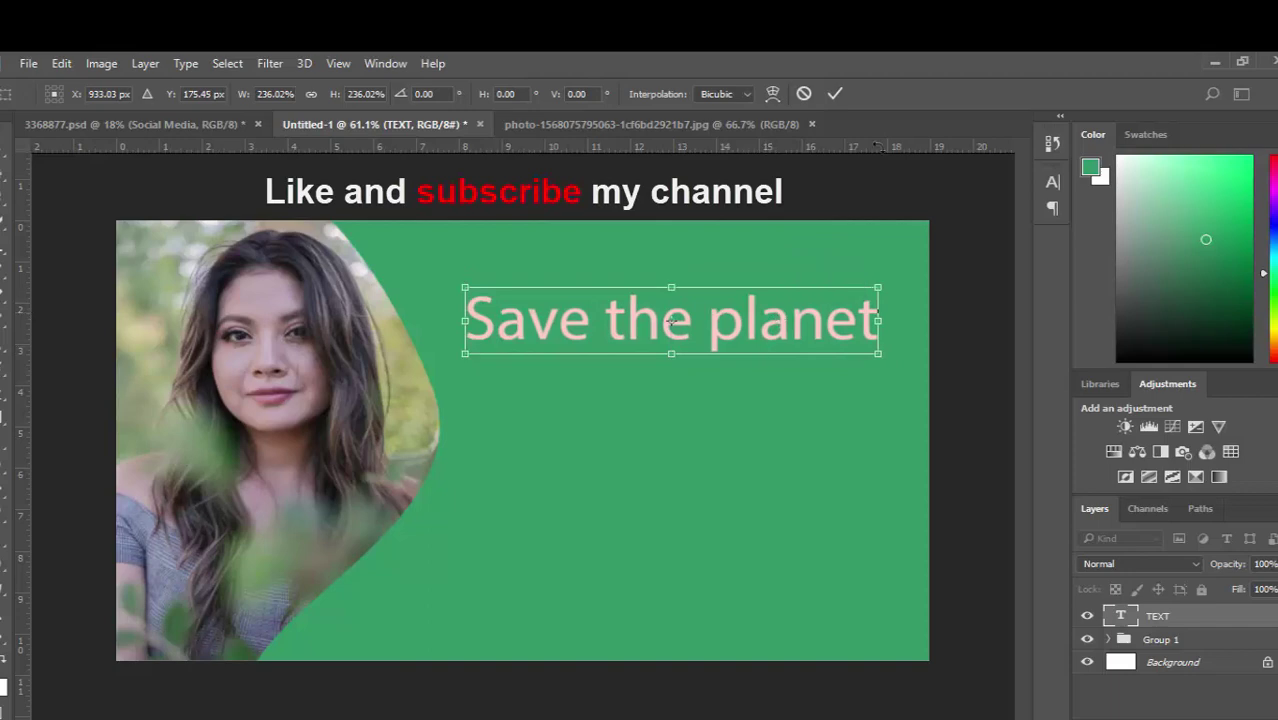
click(835, 93)
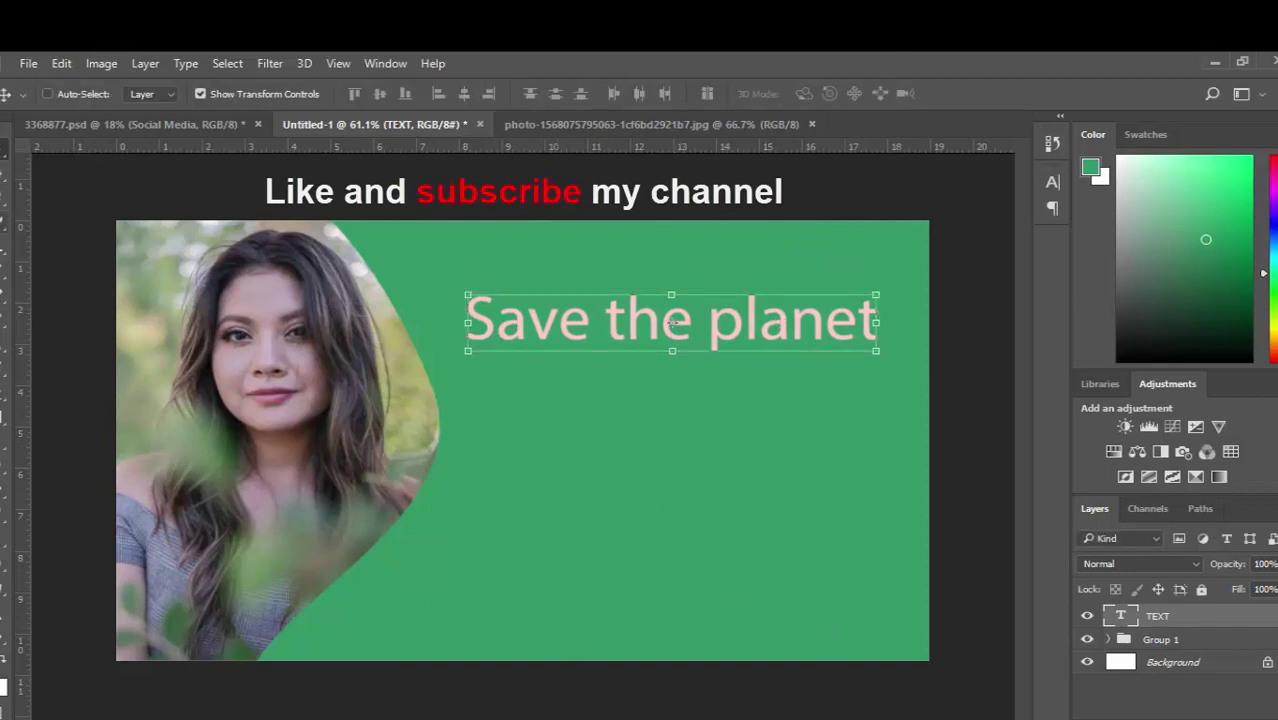
Step: Type 'GO GREEN' below the heading
click(3, 520)
click(522, 400)
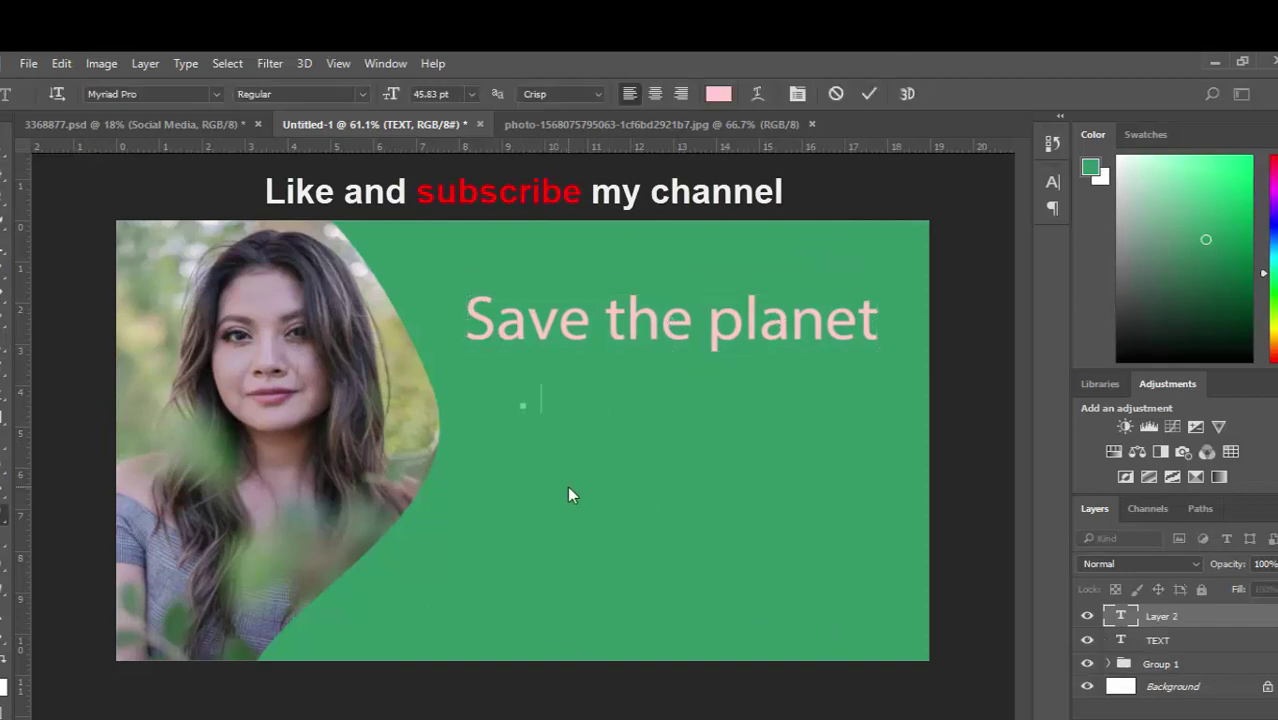
text(GO GRE)
key(BackSpace)
key(BackSpace)
text(REEN)
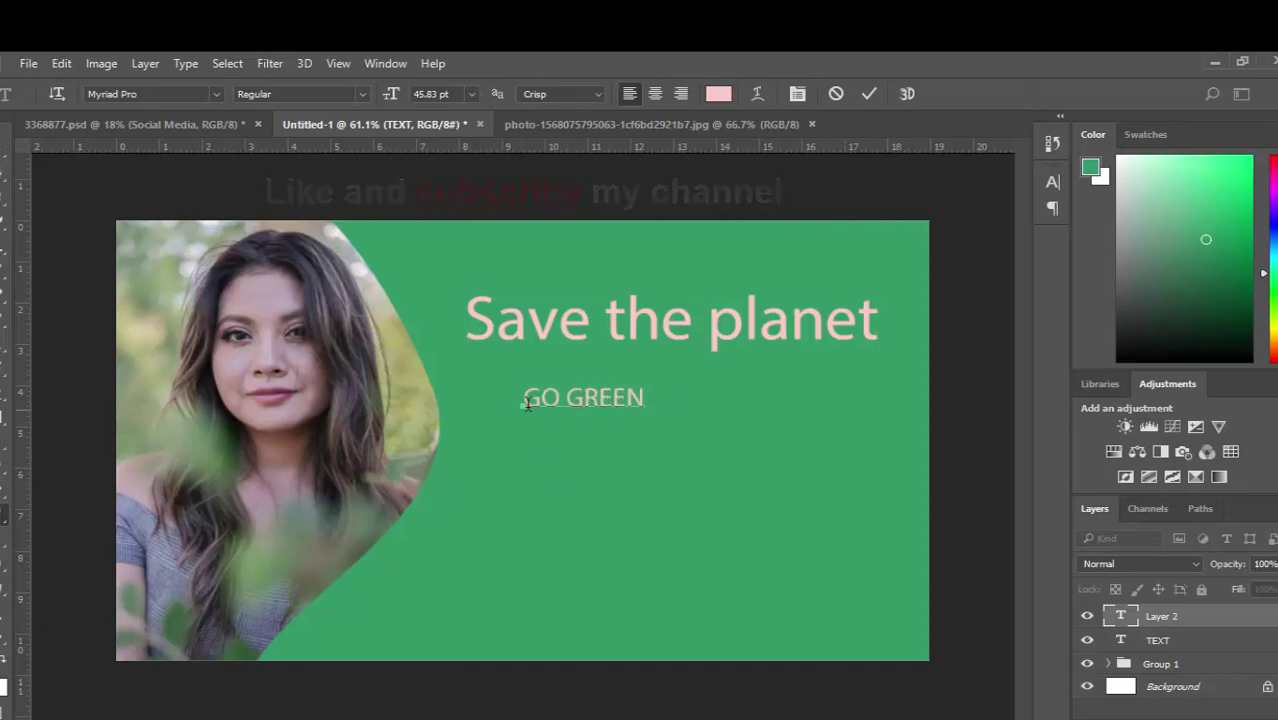
click(6, 150)
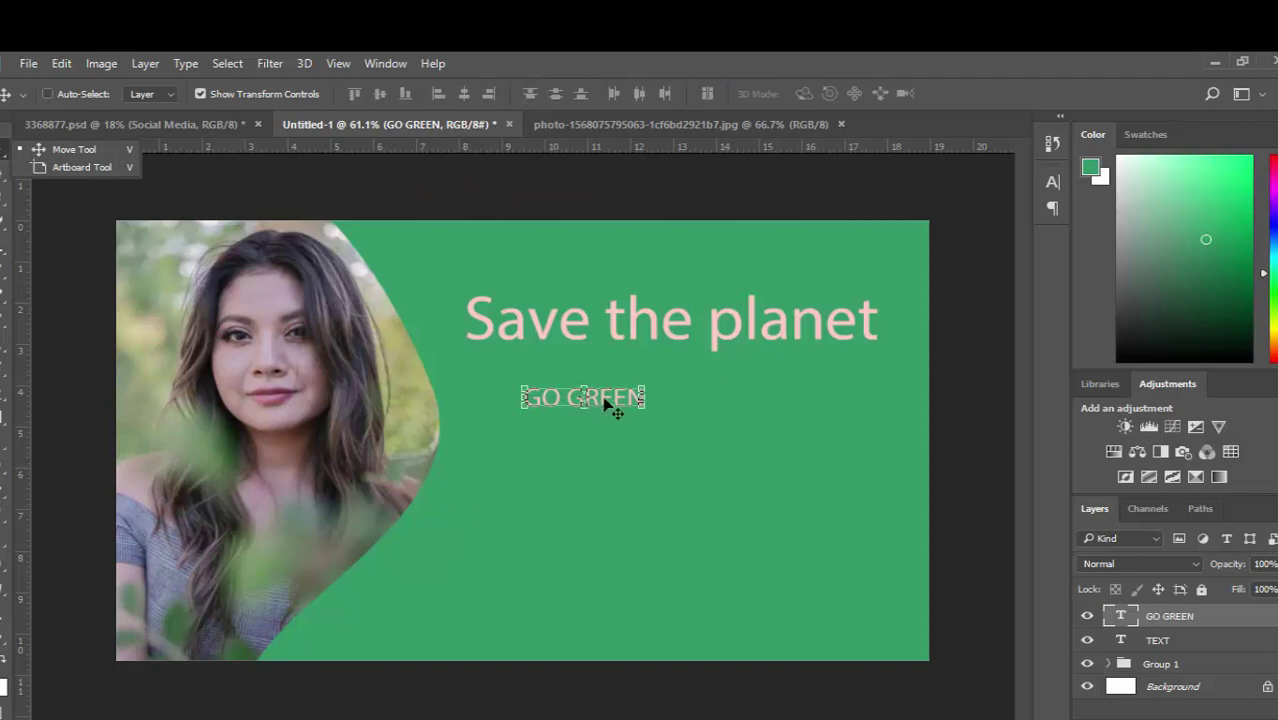
Step: Enlarge GO GREEN slightly and align it under the heading
drag(604, 403, 578, 404)
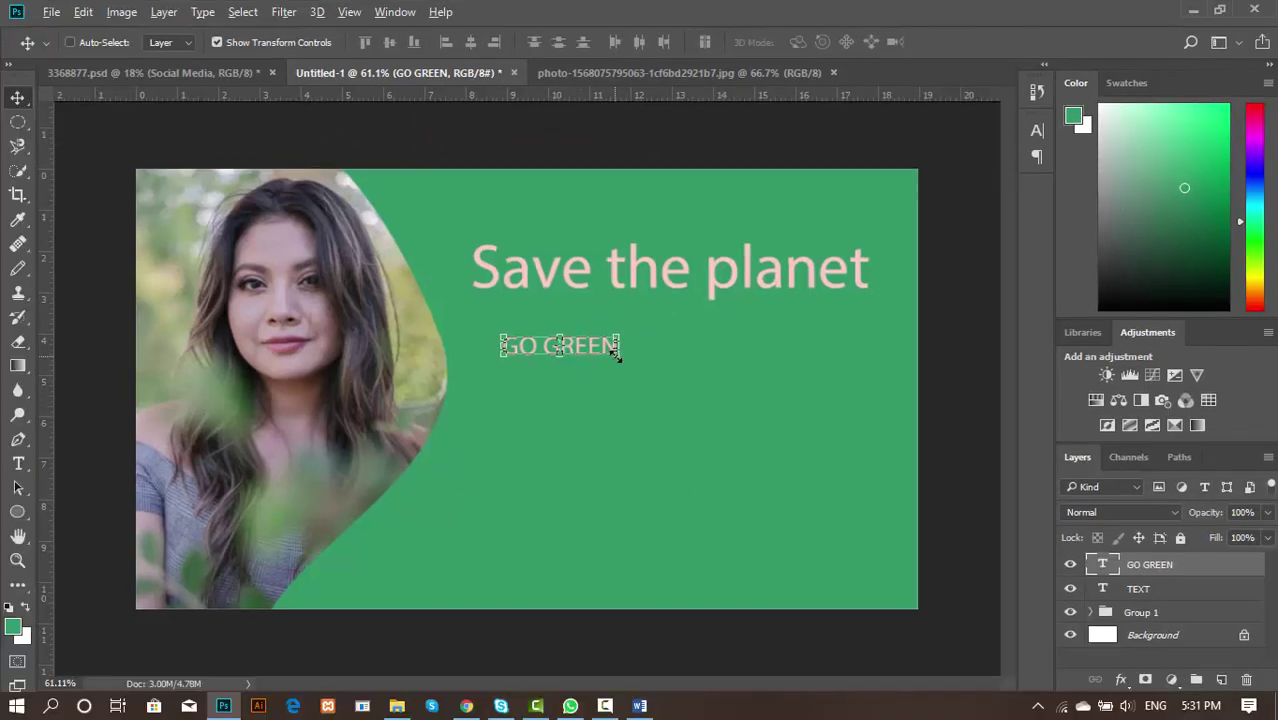
mouse_move(618, 352)
mouse_down()
mouse_move(627, 361)
mouse_move(566, 360)
mouse_up()
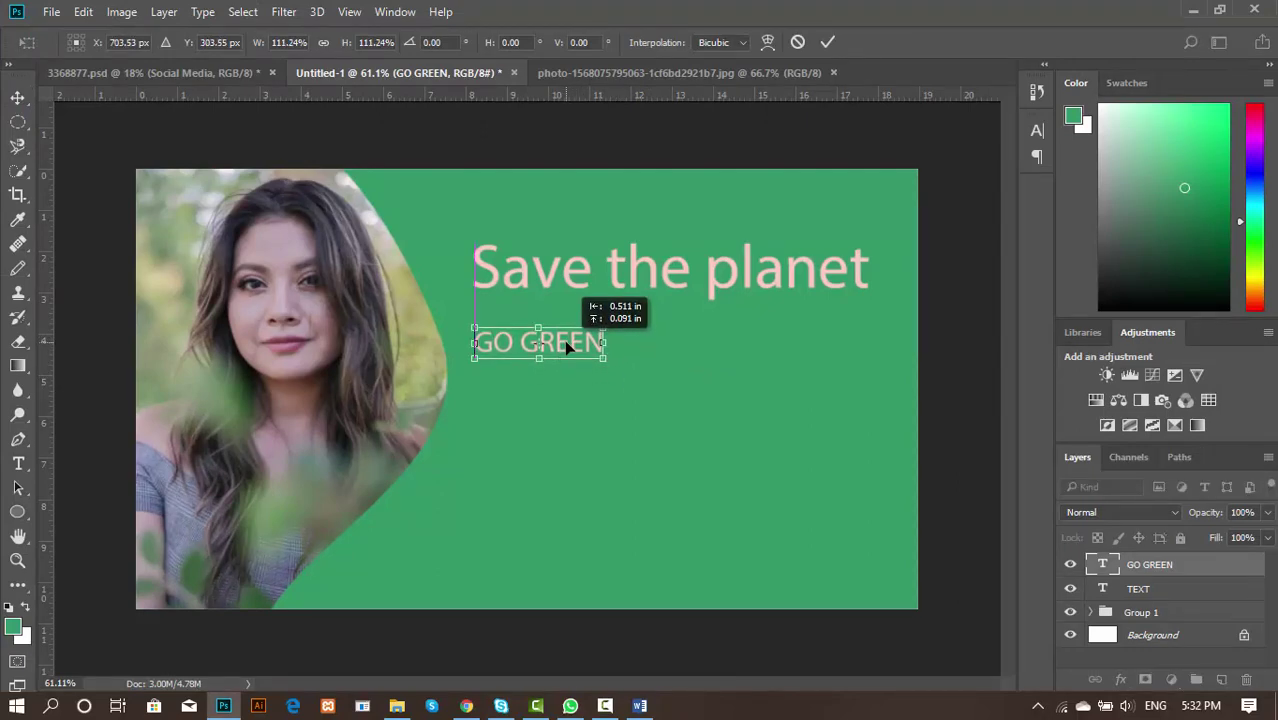
drag(566, 360, 566, 356)
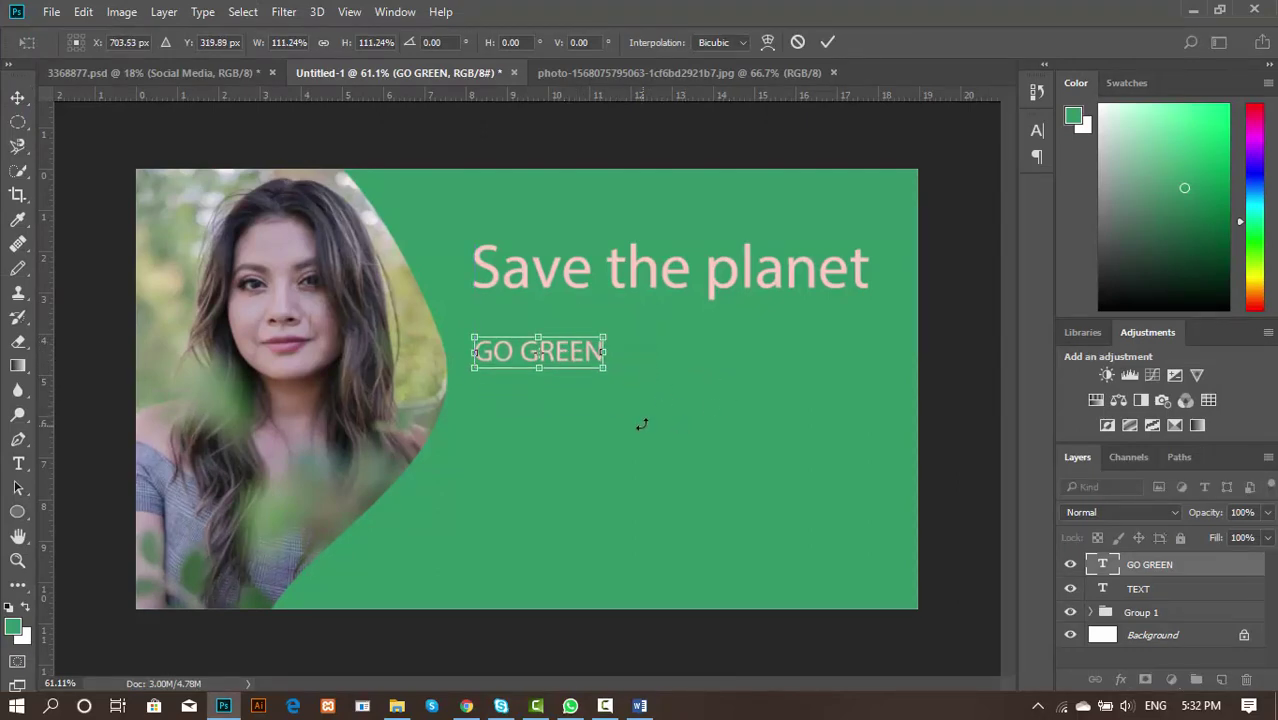
click(828, 41)
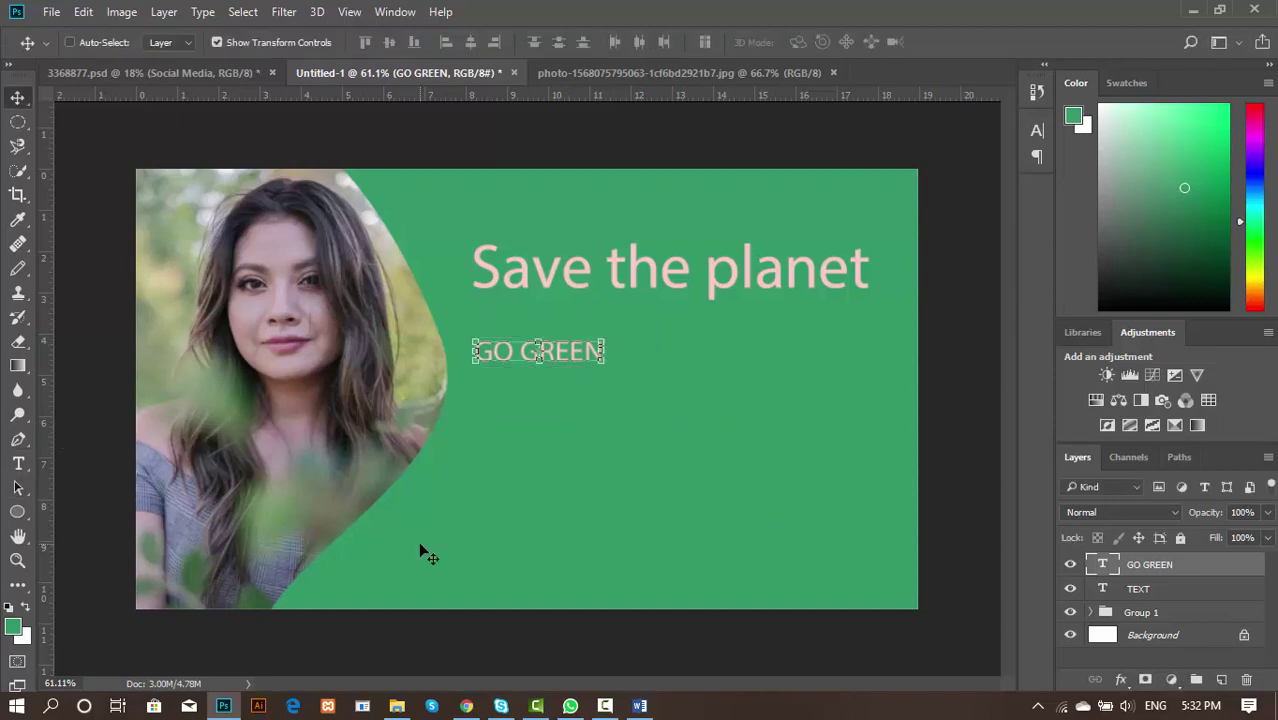
Step: Copy the 'Many desktop publishing packages…' sentence from Word into a new text layer
click(18, 464)
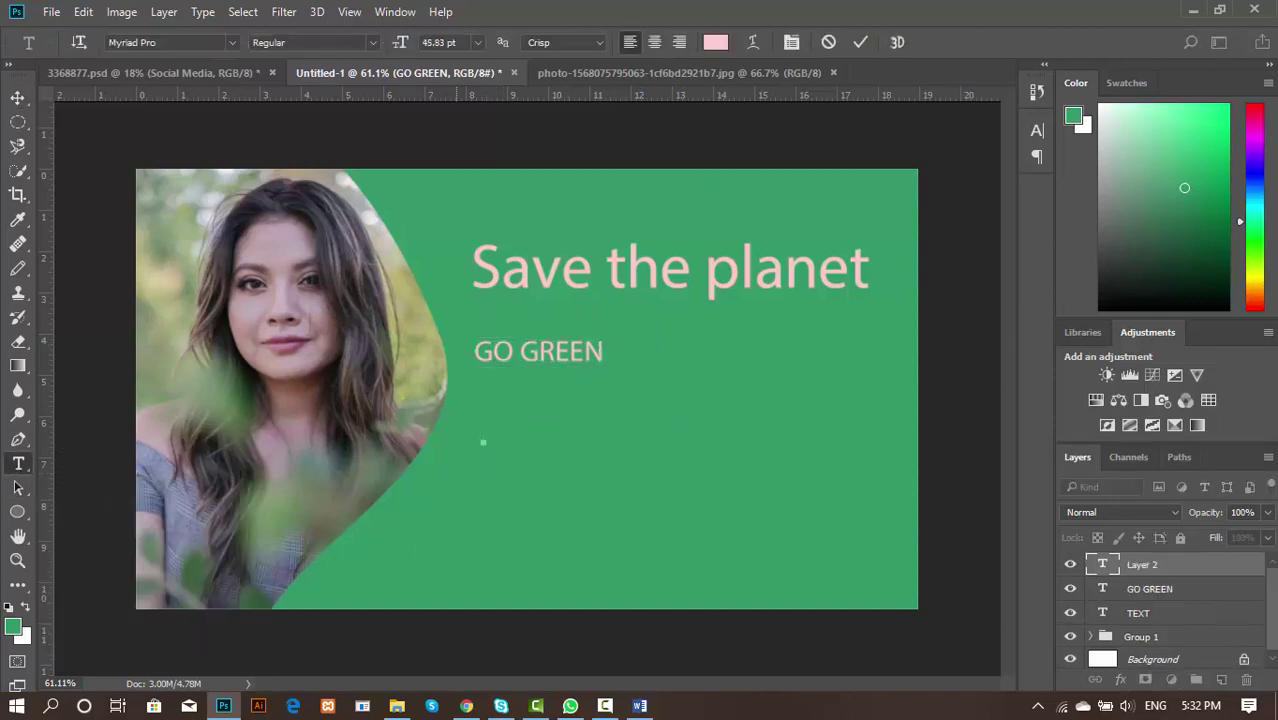
click(640, 705)
drag(319, 342, 927, 342)
key(ctrl+c)
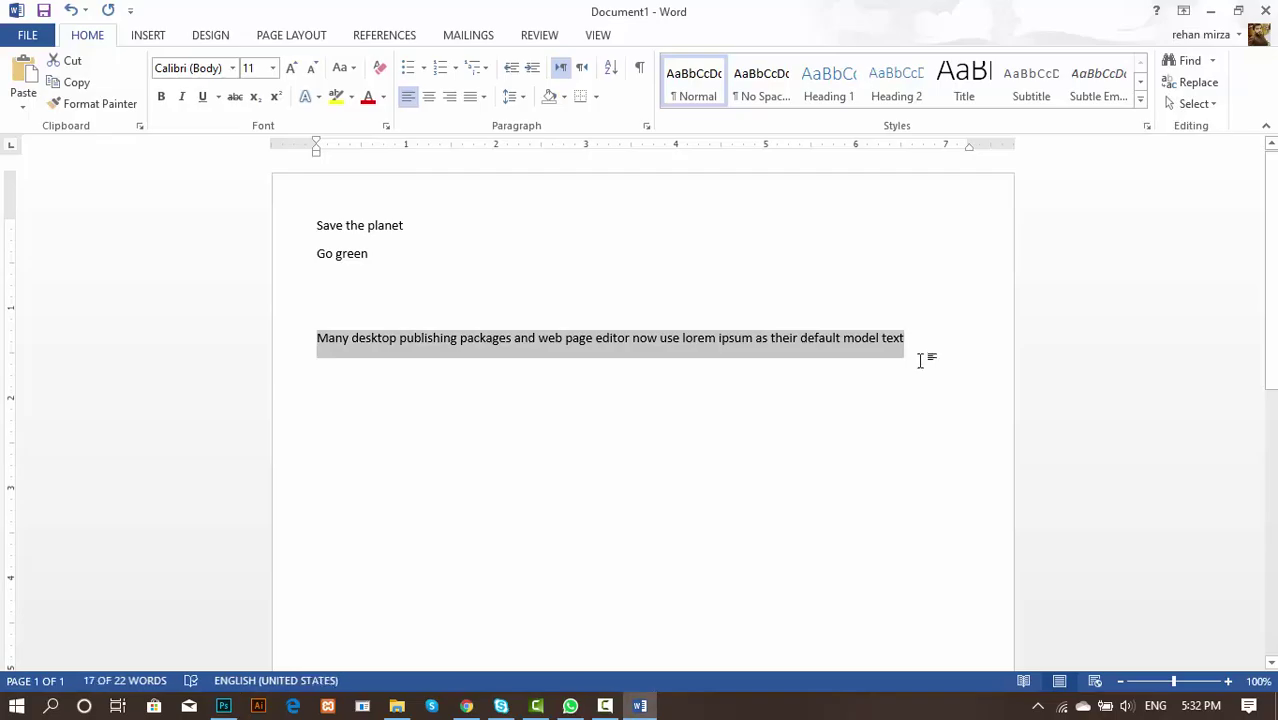
key(alt+Tab)
key(ctrl+v)
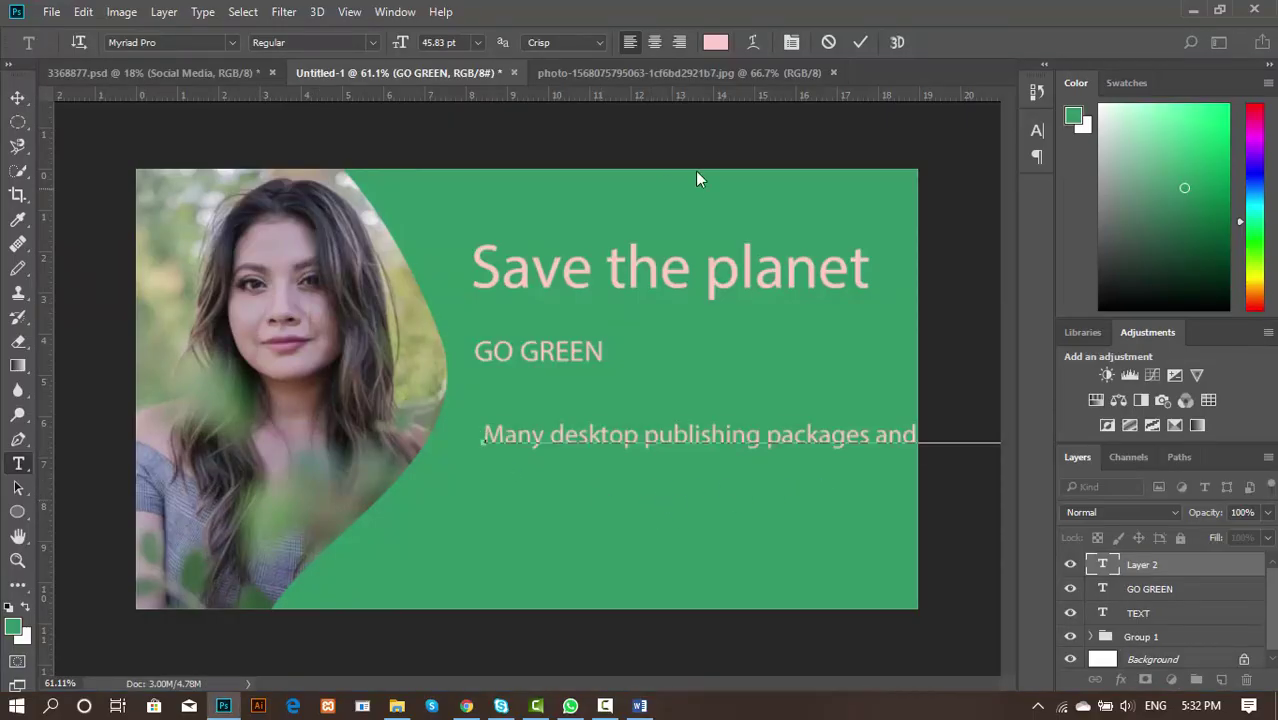
Step: Select all of the body sentence and set its font size to 30 pt
click(17, 97)
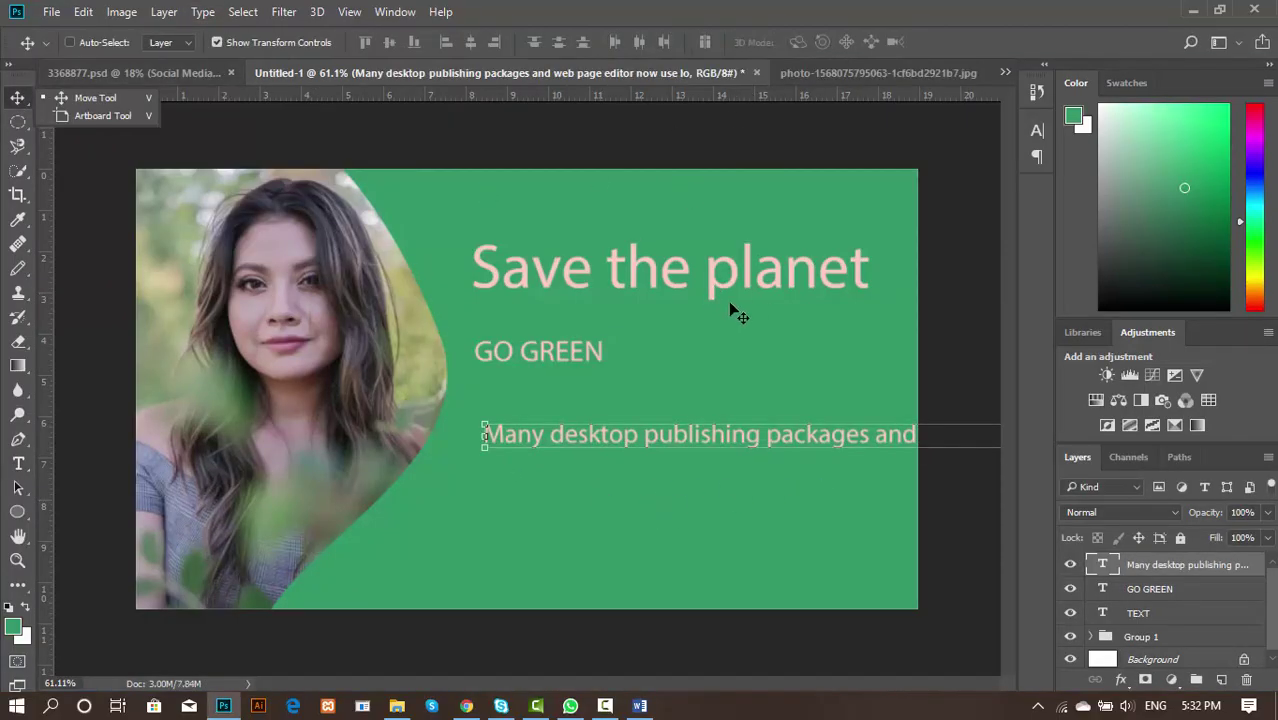
scroll(838, 433, down, 2)
scroll(838, 433, down, 2)
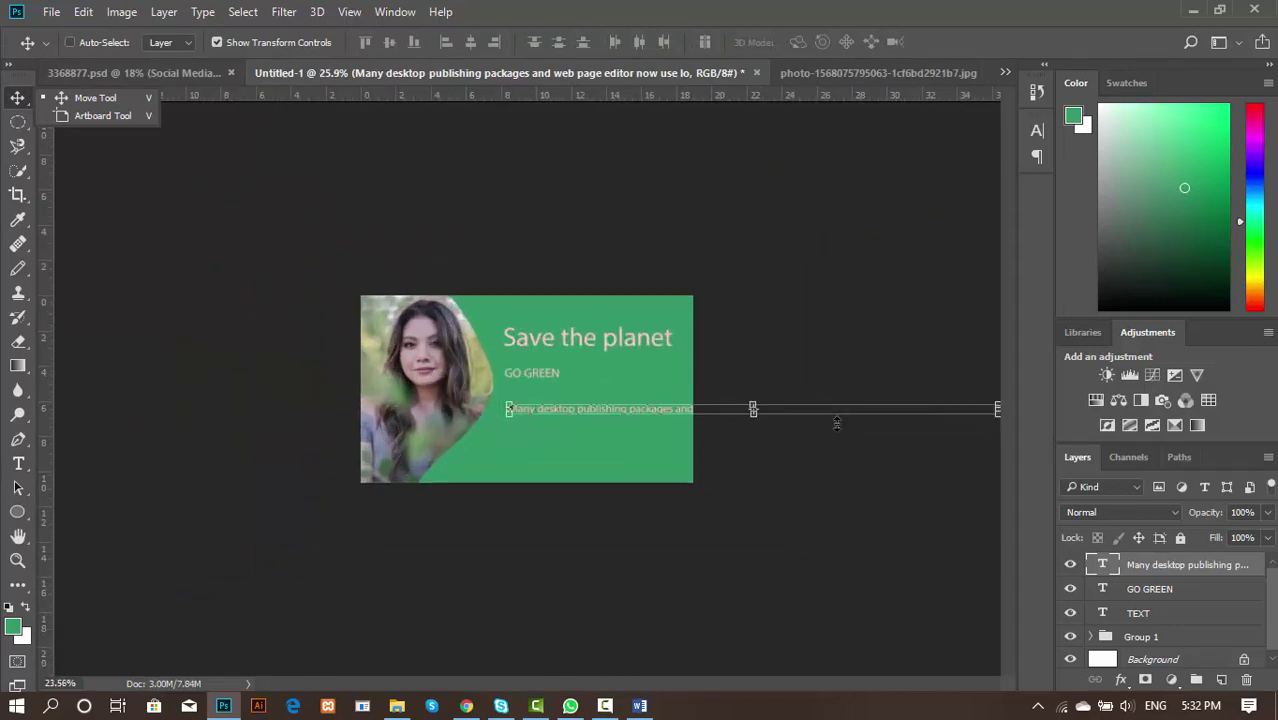
scroll(835, 432, up, 3)
scroll(830, 432, up, 2)
key(t)
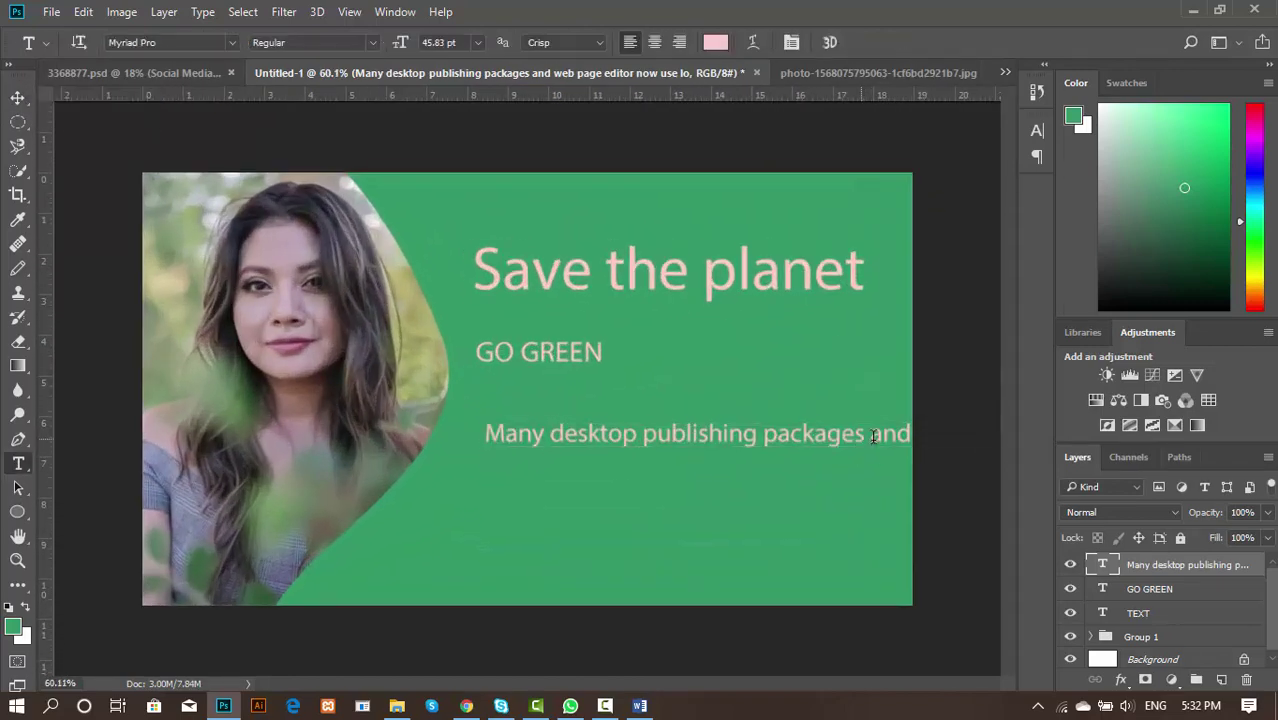
click(864, 436)
key(ctrl+a)
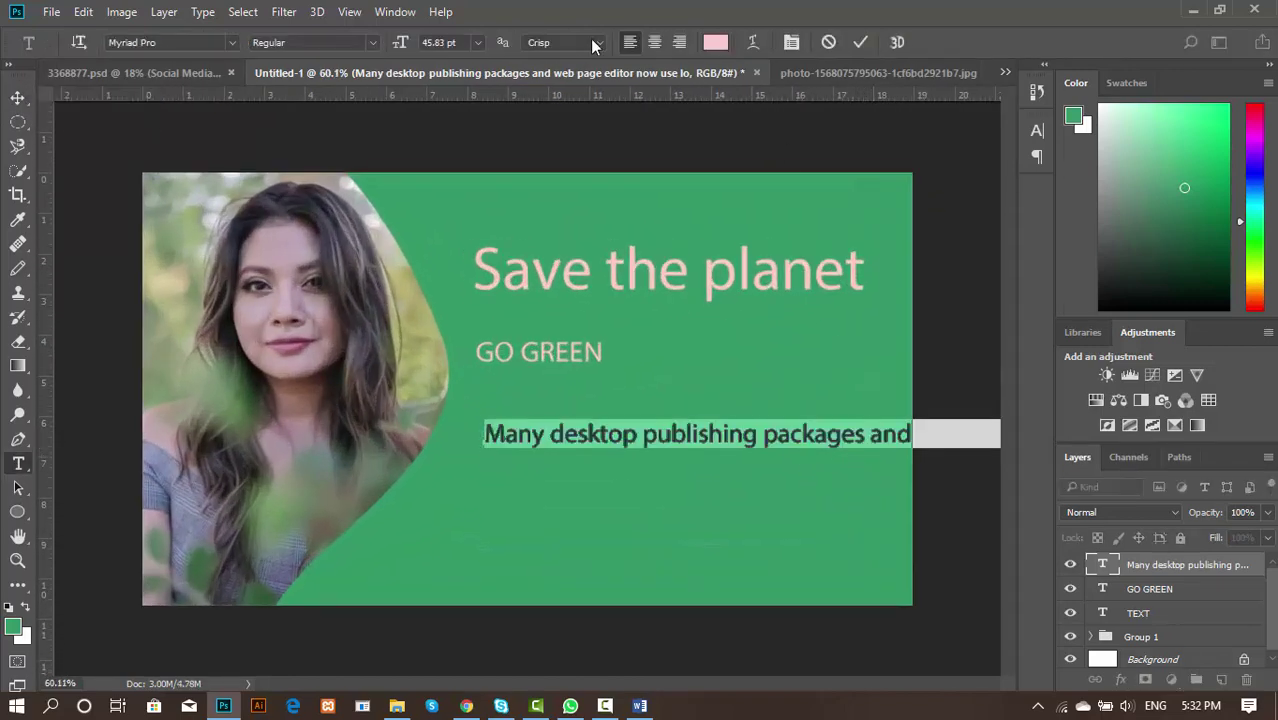
click(477, 42)
click(463, 239)
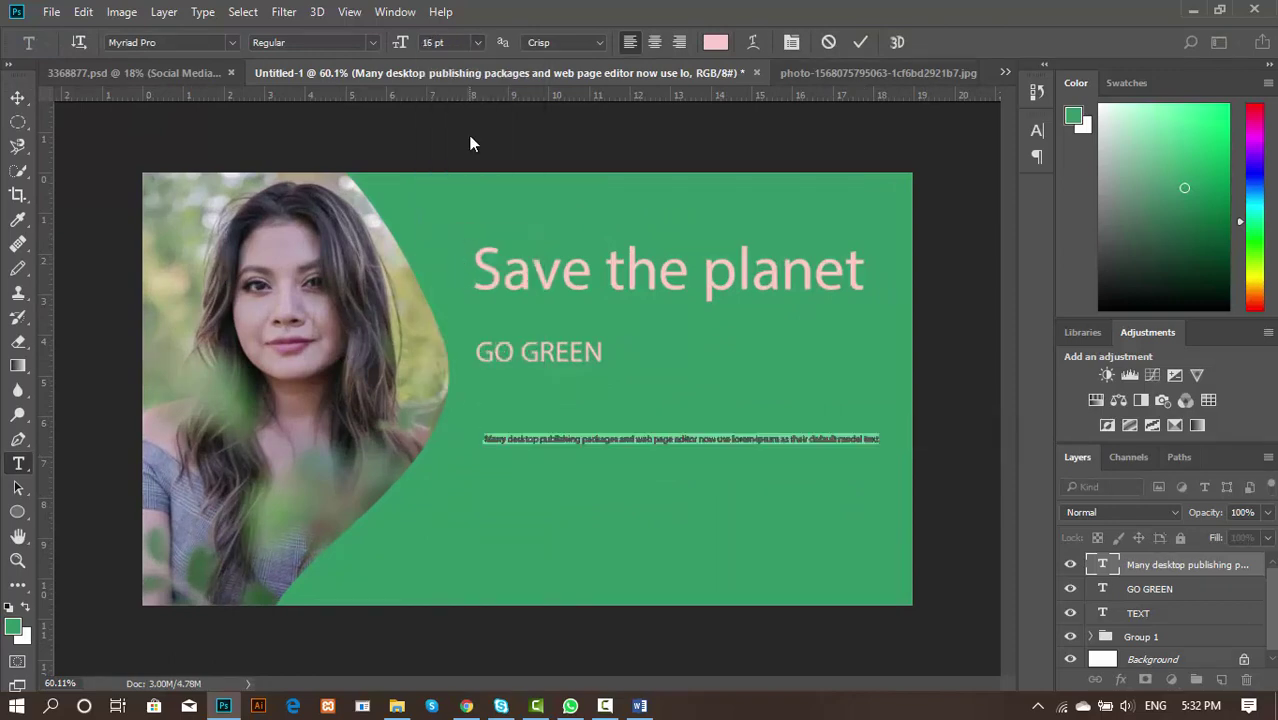
click(468, 42)
click(464, 292)
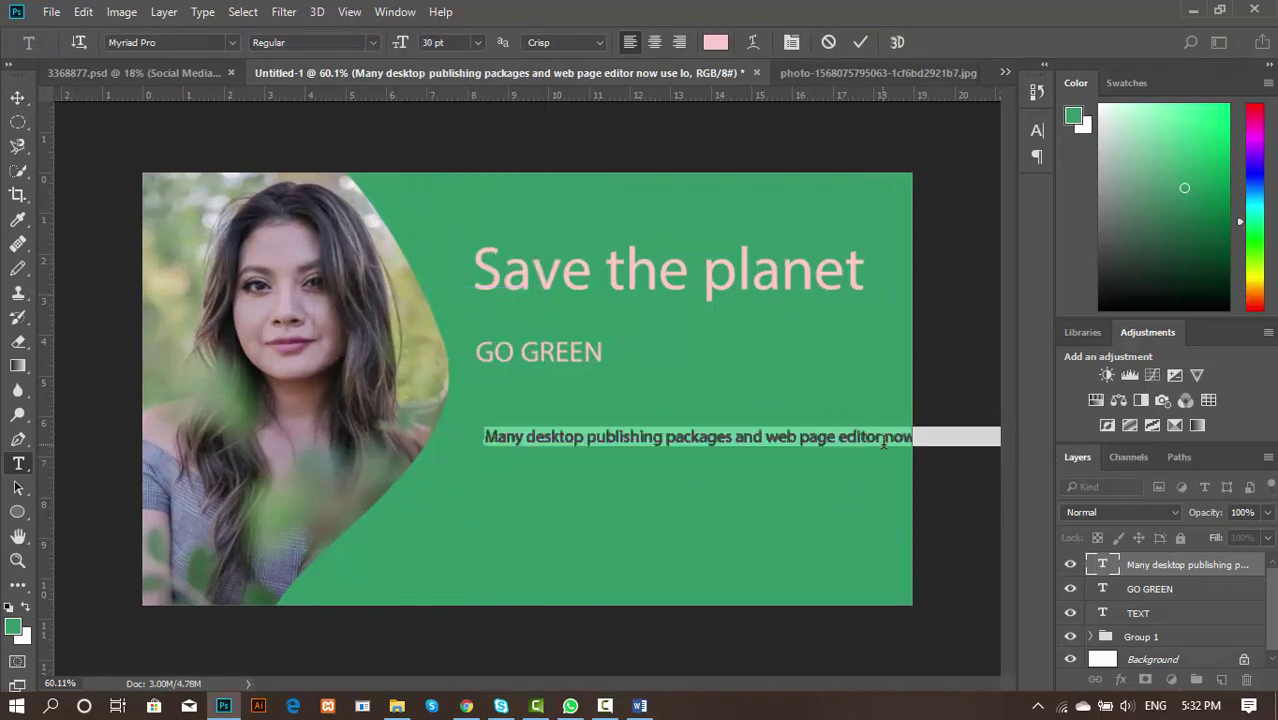
Step: Break the sentence onto two lines after 'editor', removing the leading space
click(883, 443)
key(Return)
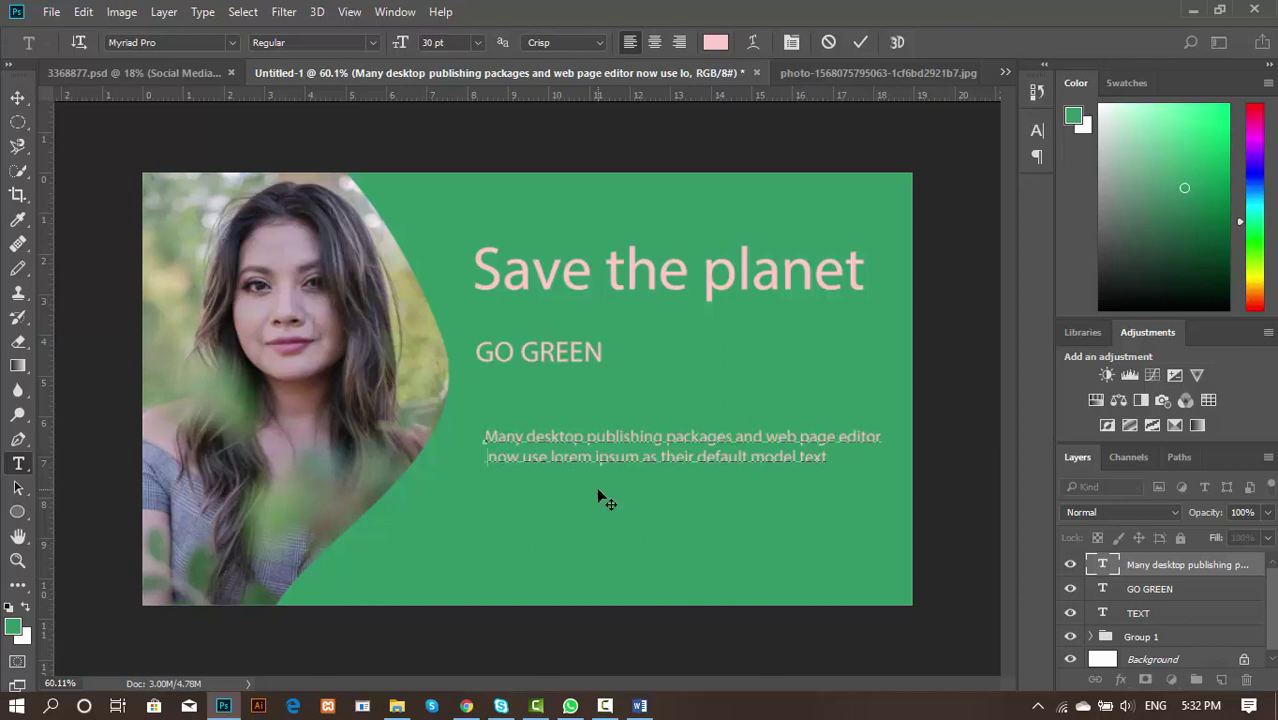
key(Delete)
click(17, 97)
Step: Position the body paragraph under GO GREEN and paste a second copy after it
drag(727, 451, 712, 487)
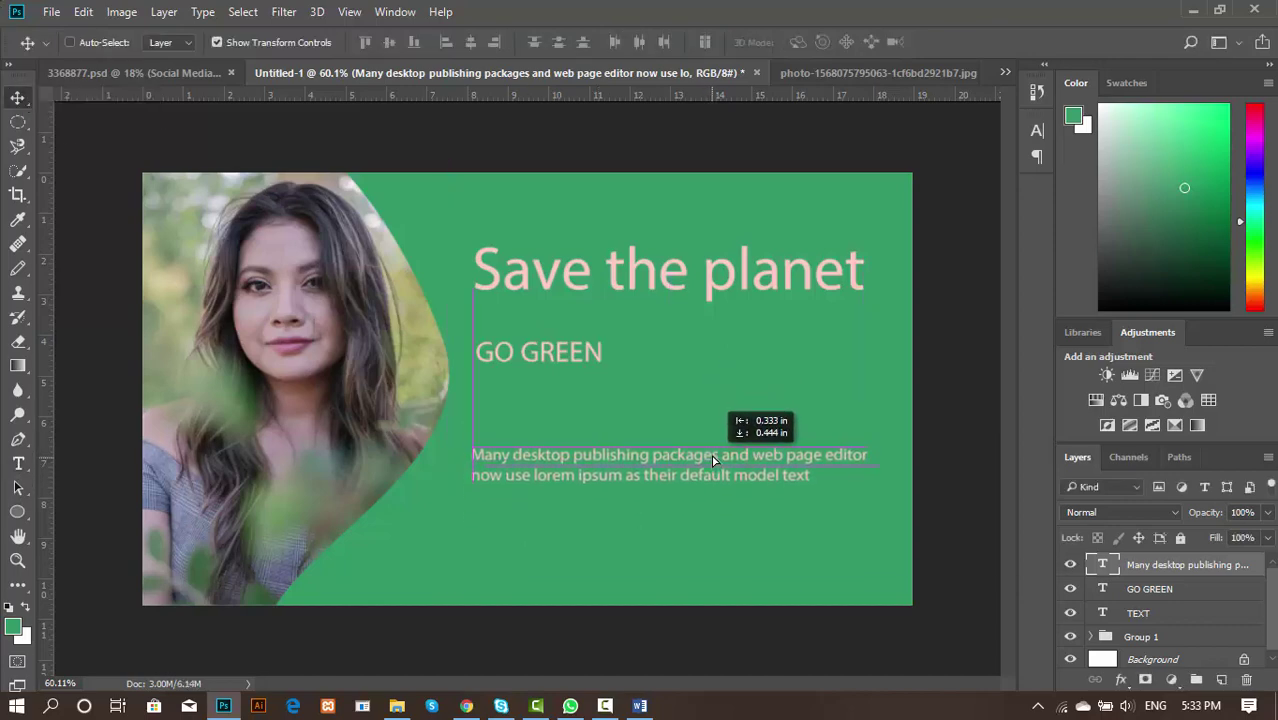
drag(711, 487, 711, 475)
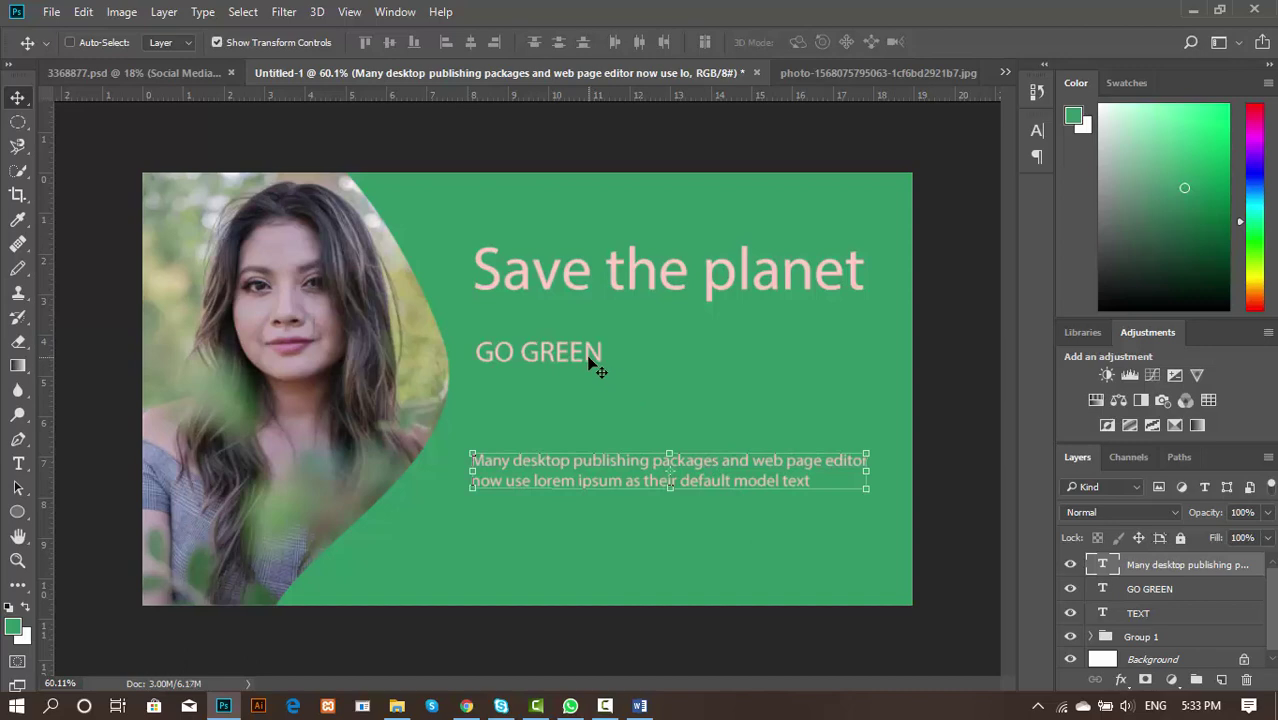
double_click(727, 472)
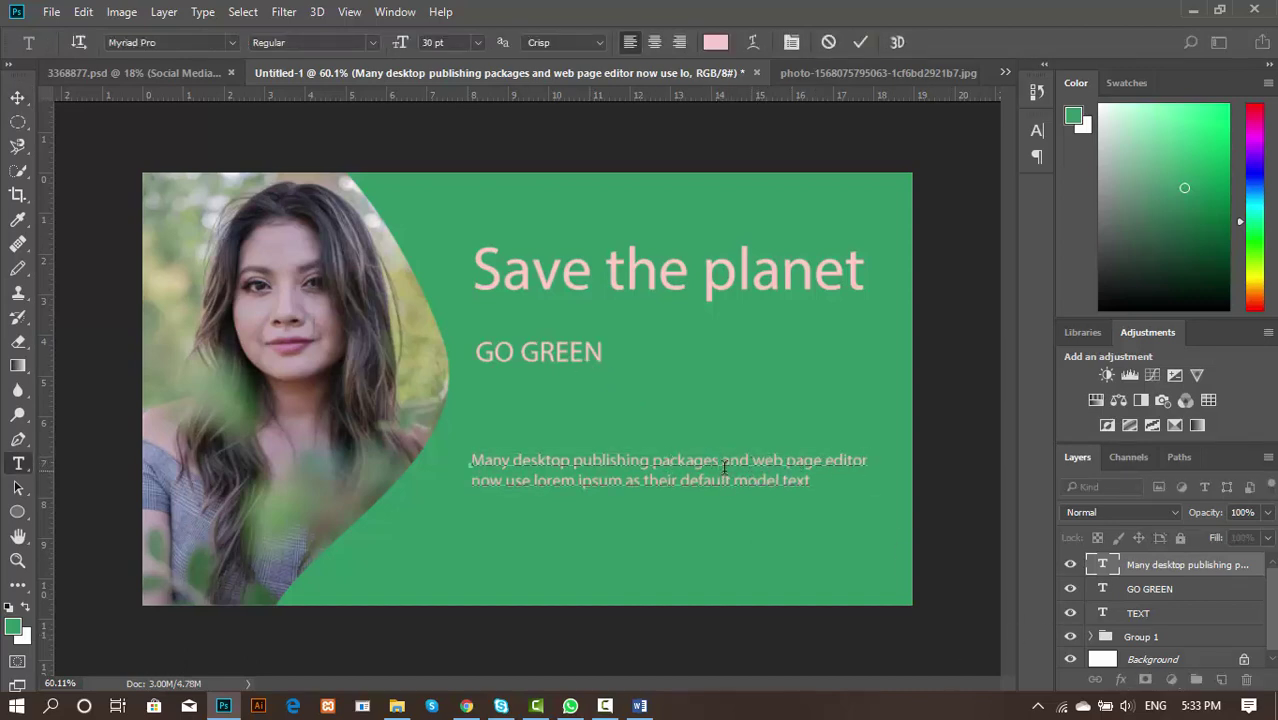
drag(483, 458, 879, 480)
key(ctrl+c)
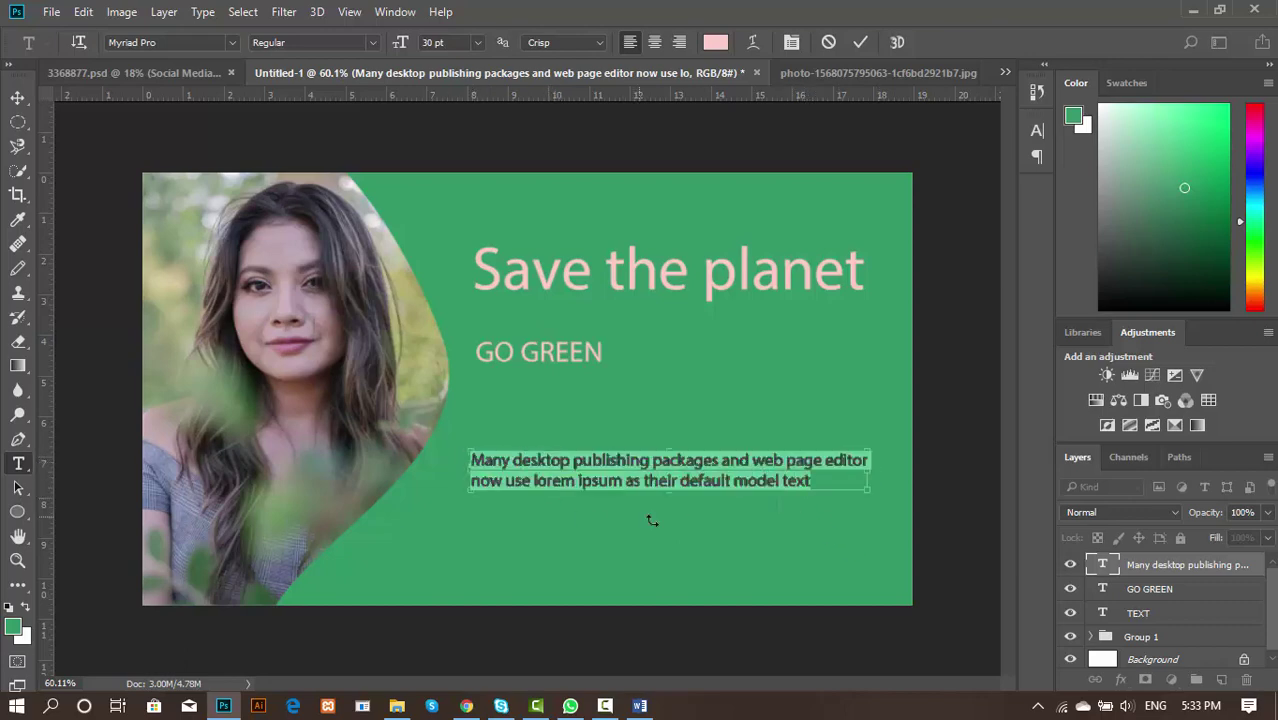
click(811, 488)
key(ctrl+v)
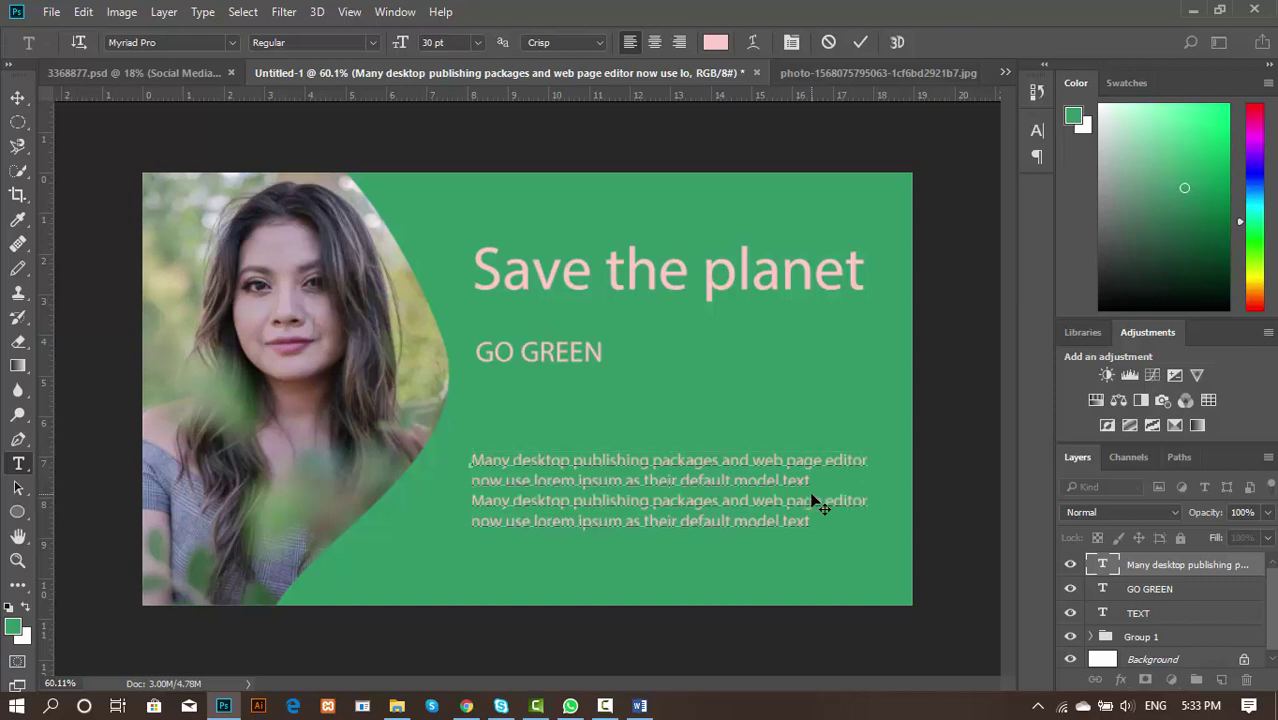
click(17, 97)
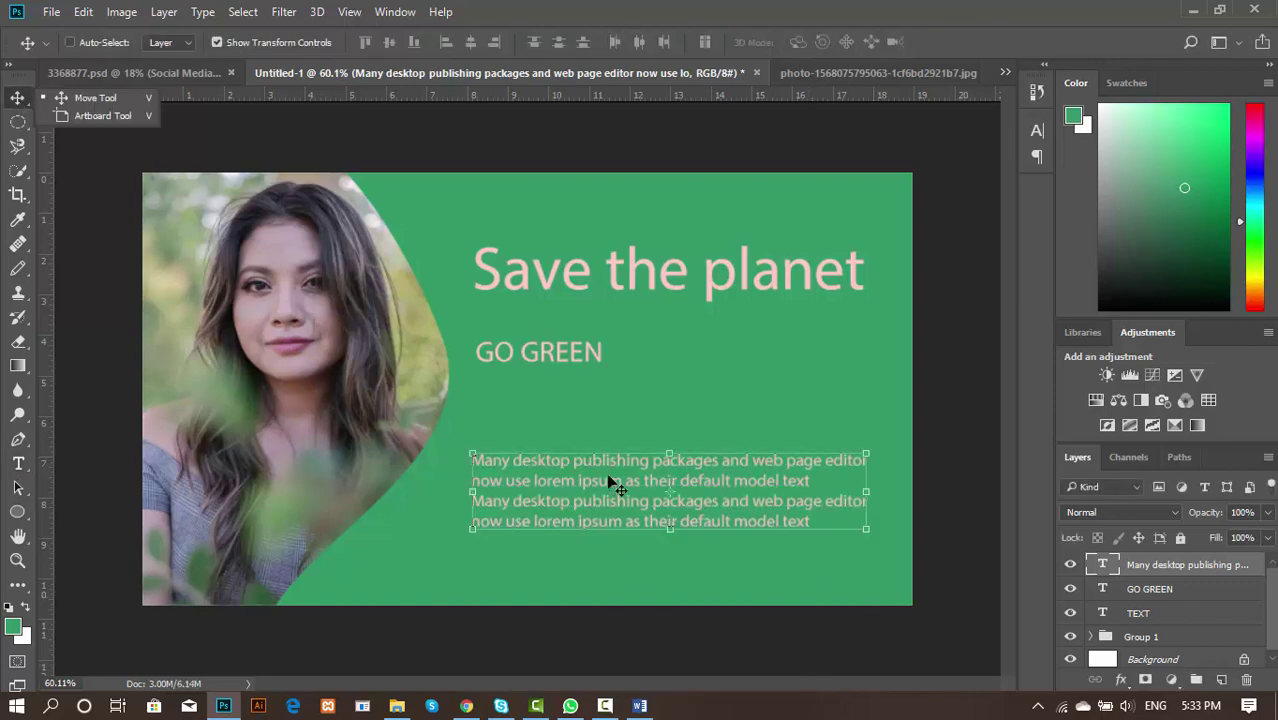
Step: Move GO GREEN and the 'Save the planet' title down toward the body text
click(1158, 589)
drag(562, 360, 558, 411)
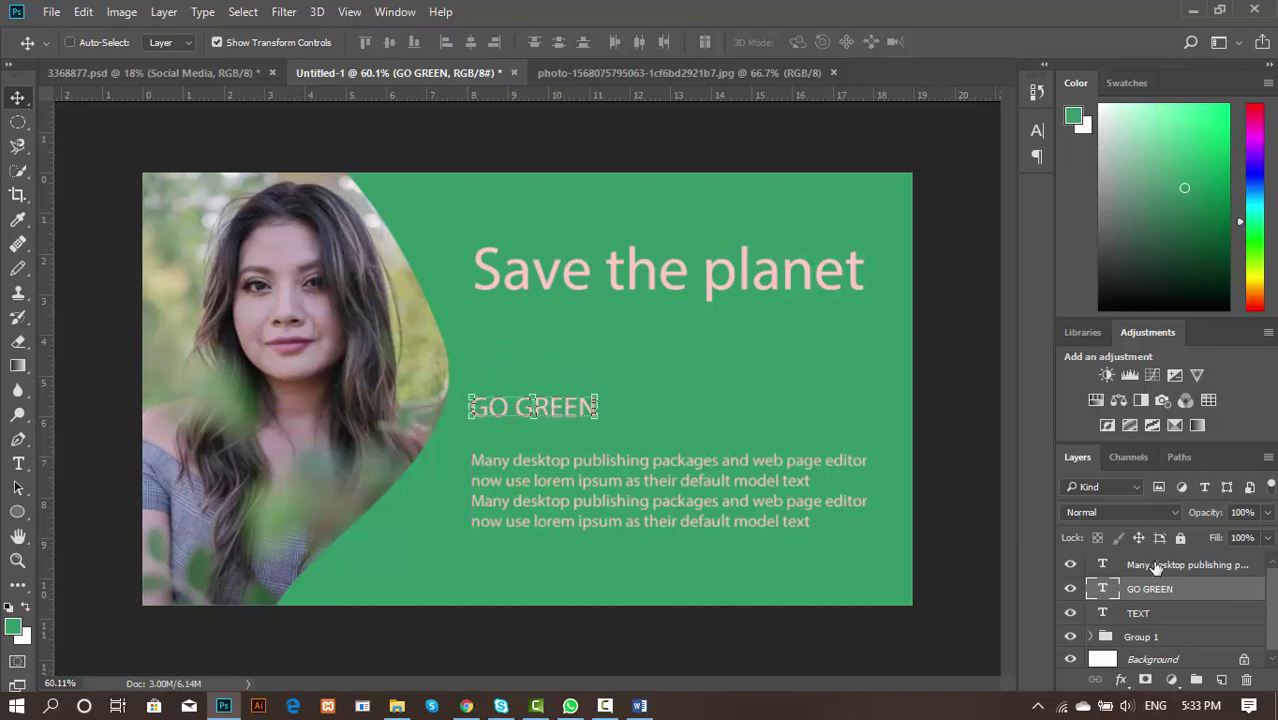
ctrl+click(577, 280)
drag(572, 271, 546, 328)
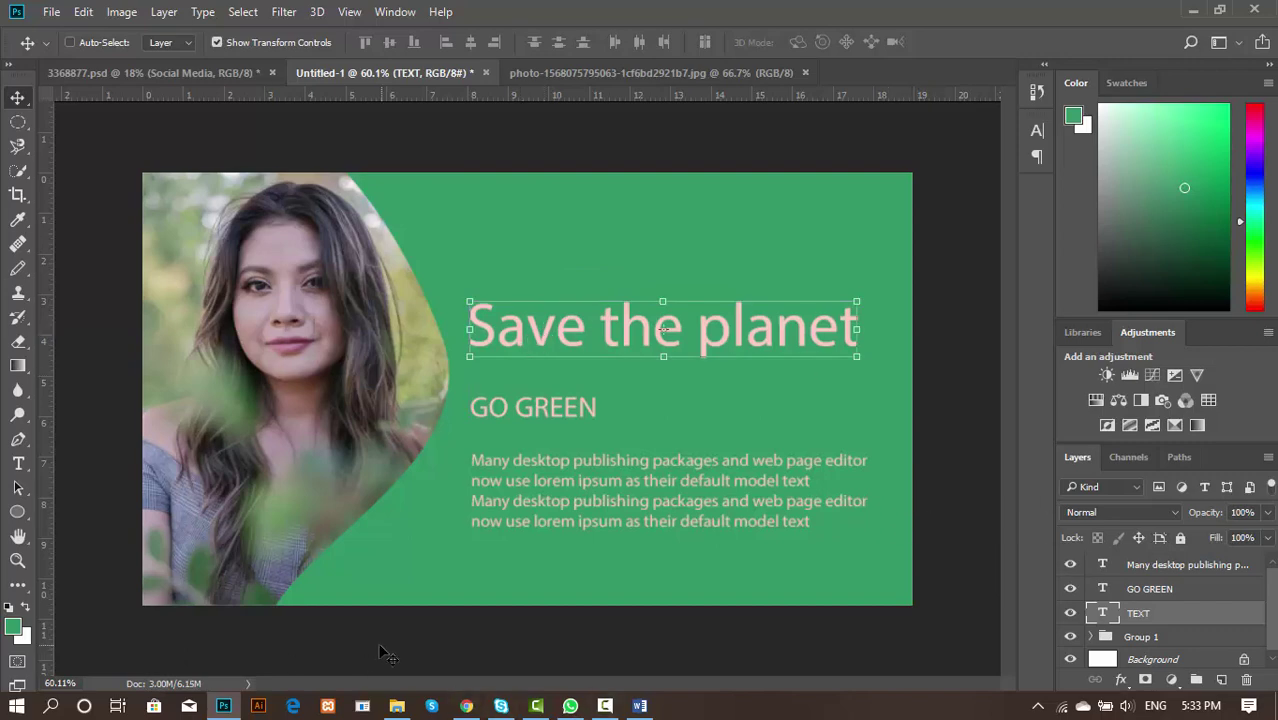
Step: In the 3368877.psd document, reposition the Instagram, Facebook and WhatsApp icon column
click(200, 72)
key(ctrl+t)
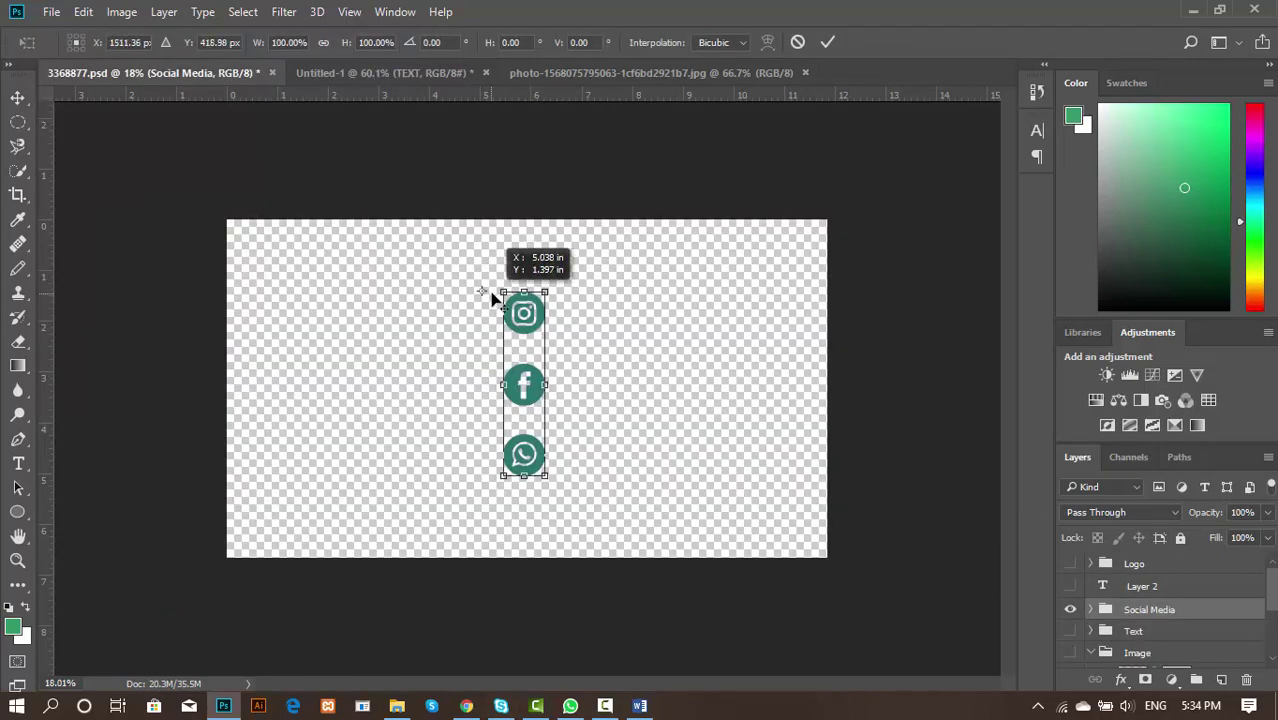
mouse_move(531, 316)
mouse_down()
mouse_move(572, 232)
mouse_move(822, 388)
mouse_up()
key(Return)
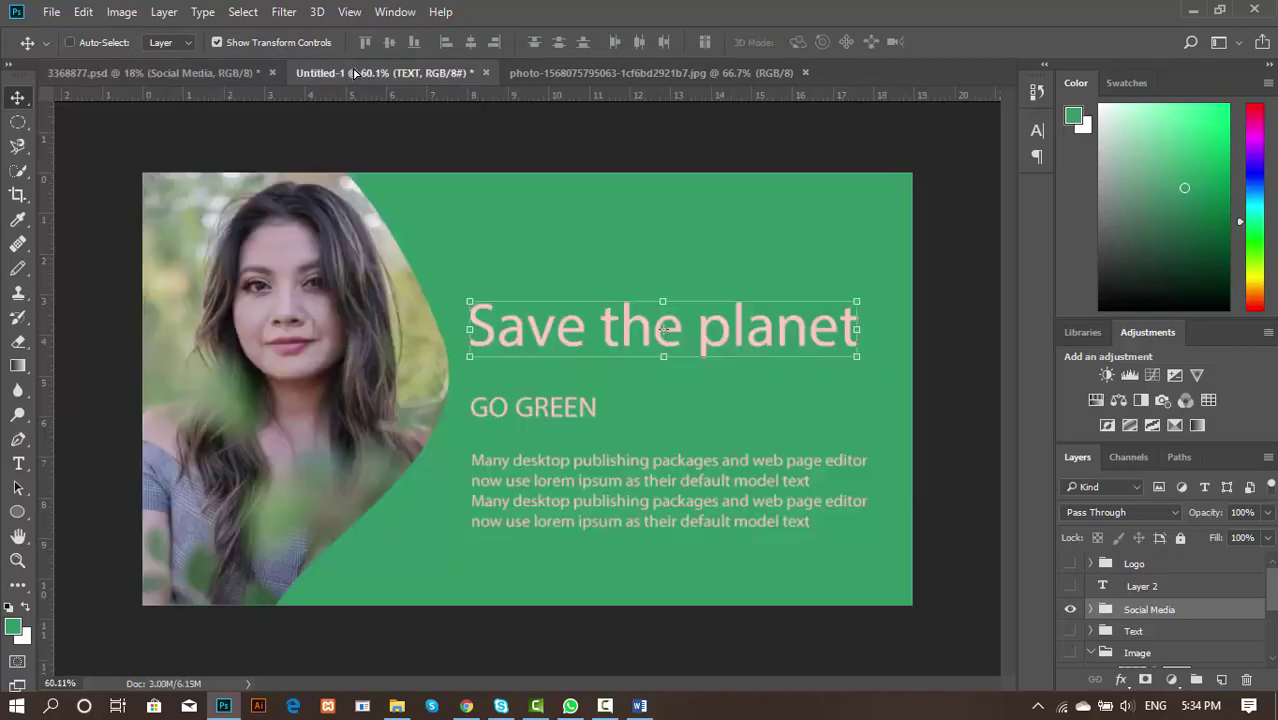
Step: Copy the social icons into the banner, shrink them, and place them at the top-left corner
mouse_move(656, 241)
mouse_down()
mouse_move(693, 262)
mouse_move(629, 246)
mouse_move(686, 379)
mouse_up()
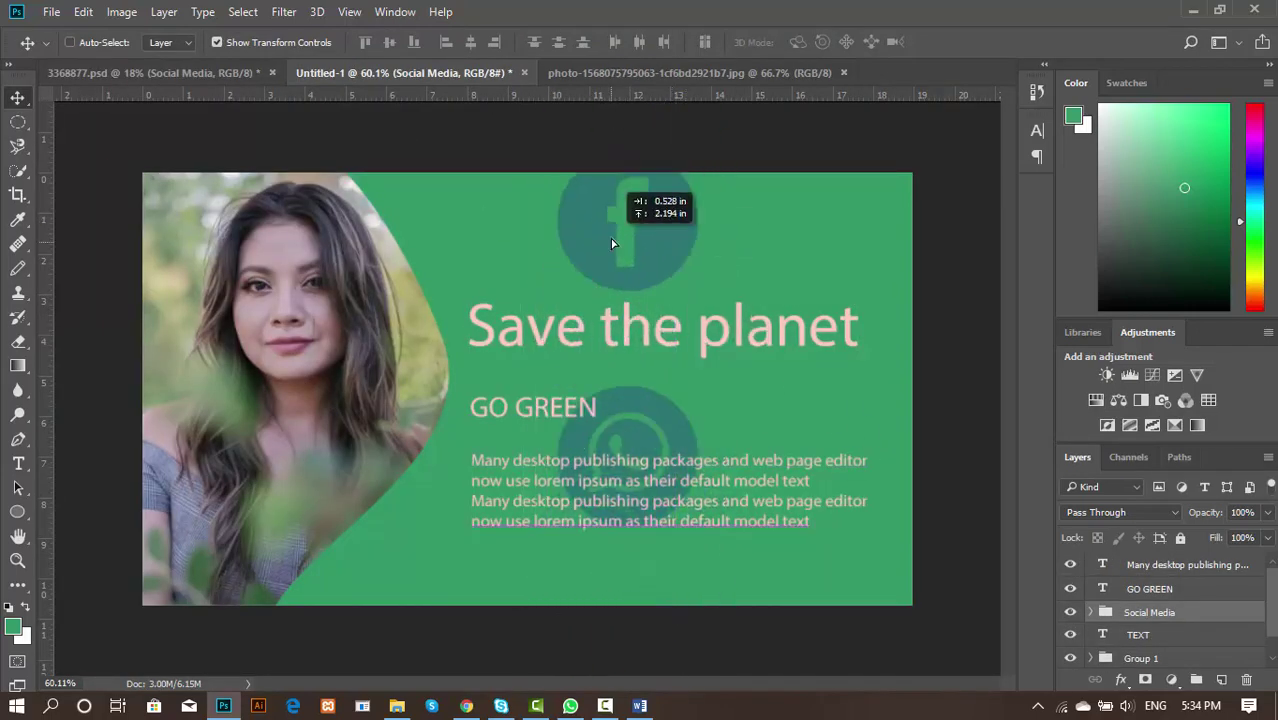
mouse_move(709, 428)
mouse_down()
mouse_move(632, 240)
mouse_move(908, 605)
mouse_up()
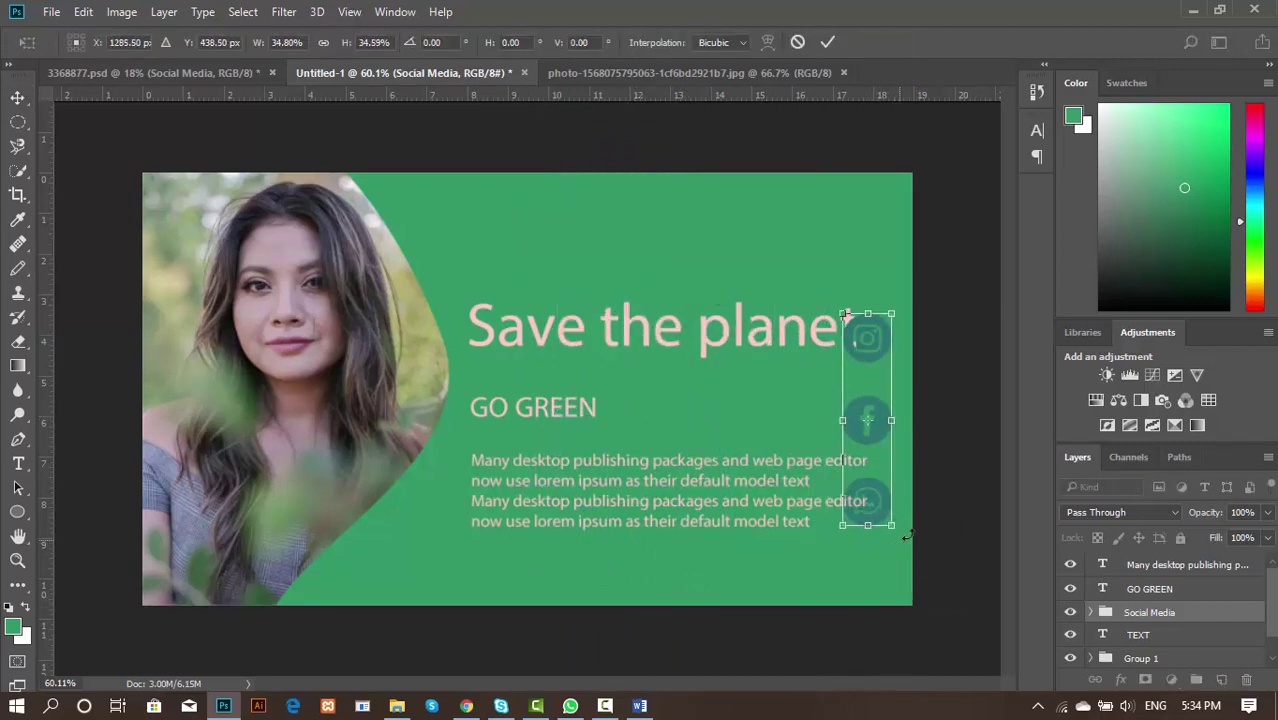
mouse_move(871, 545)
mouse_down()
mouse_move(952, 462)
mouse_move(868, 540)
mouse_up()
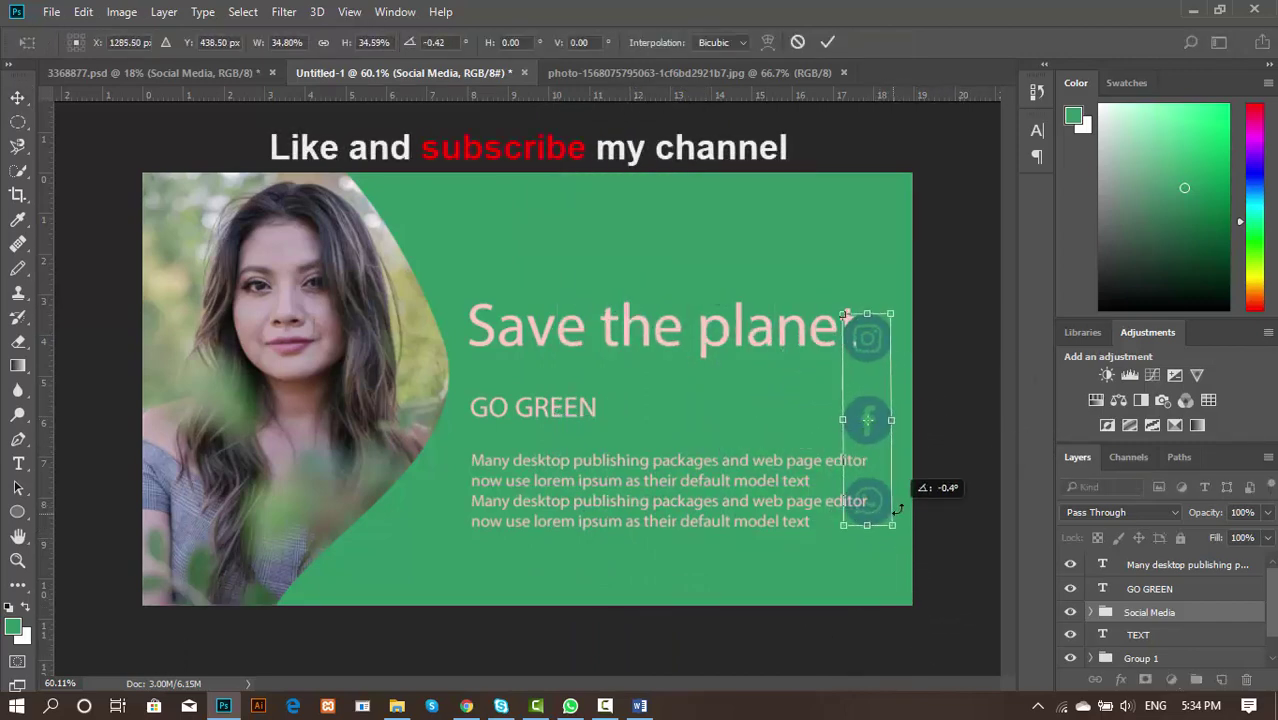
drag(875, 356, 186, 226)
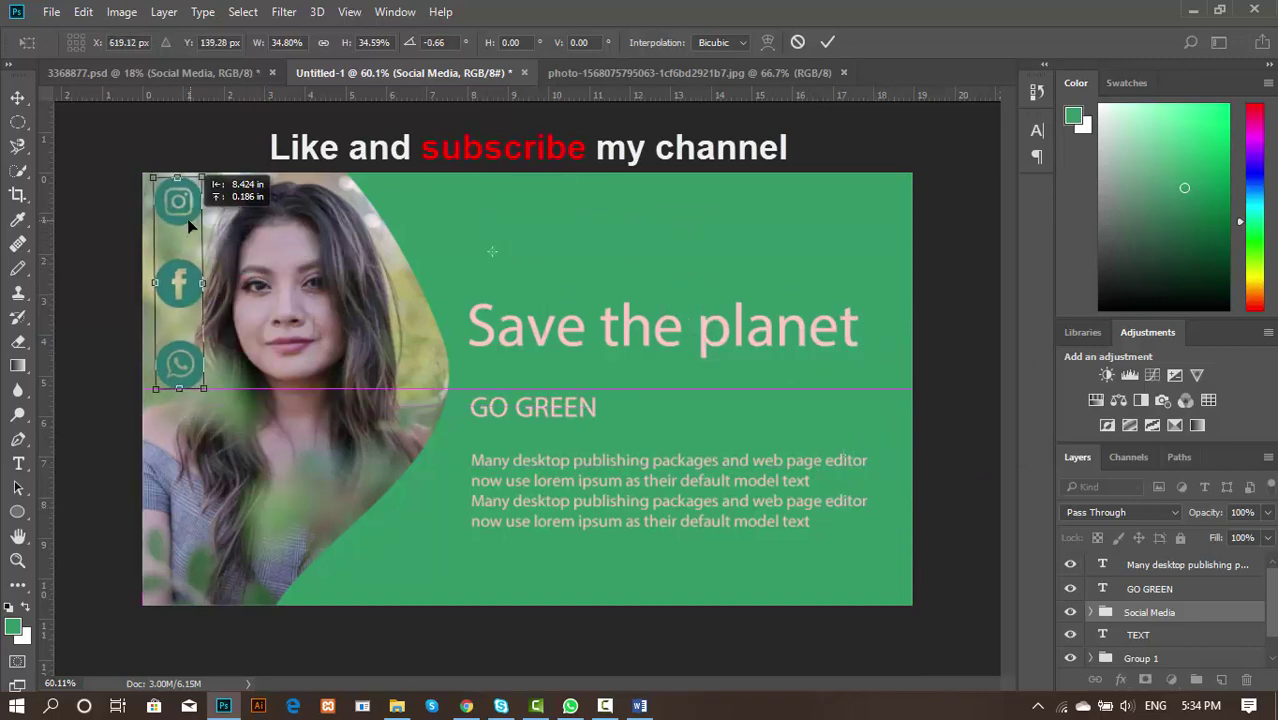
drag(195, 385, 180, 357)
click(827, 42)
Step: Scale the social icons down further along the banner's left edge
key(ctrl+t)
drag(170, 300, 171, 264)
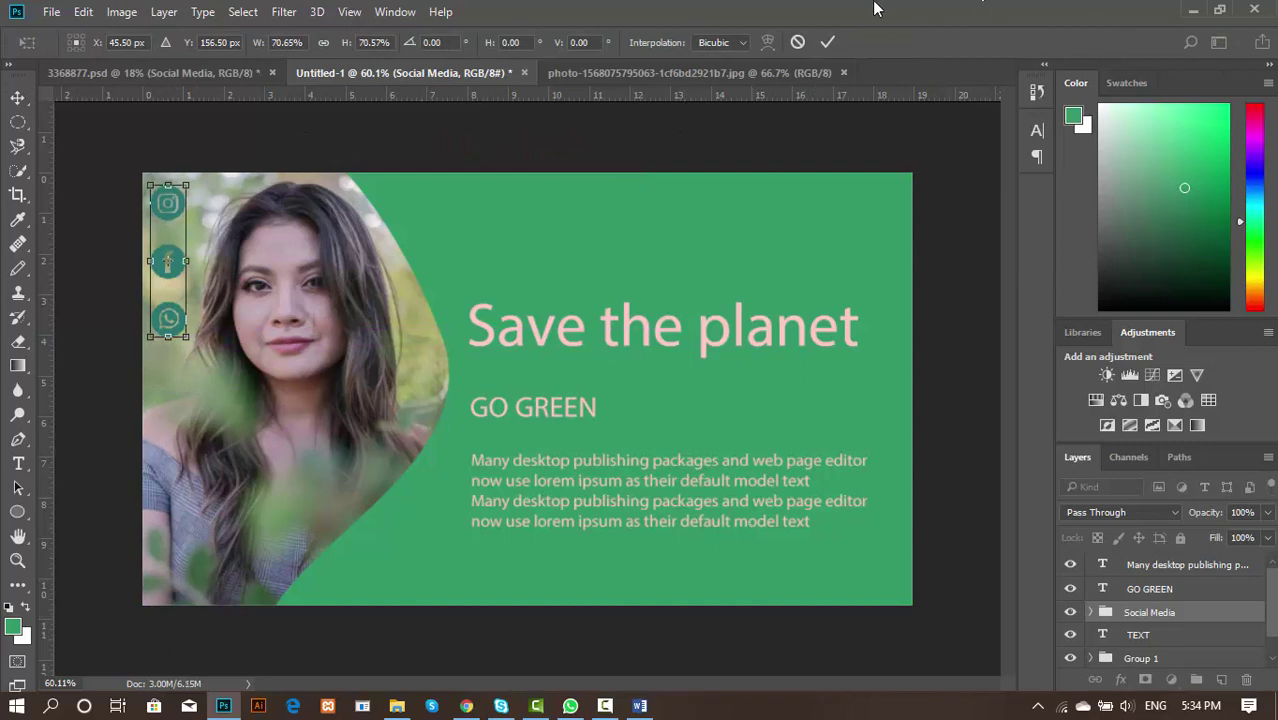
click(829, 42)
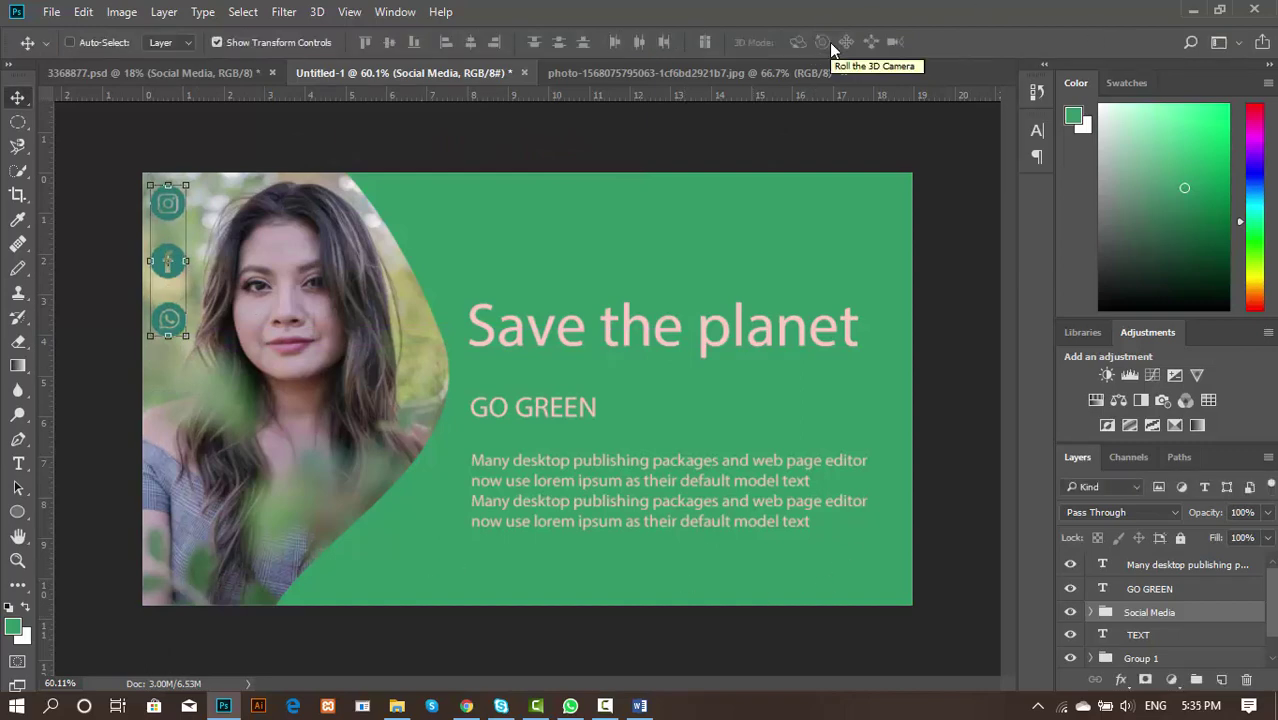
Step: Move the Social Media group to the top of the layer stack
click(1158, 566)
click(1158, 594)
shift+click(1158, 566)
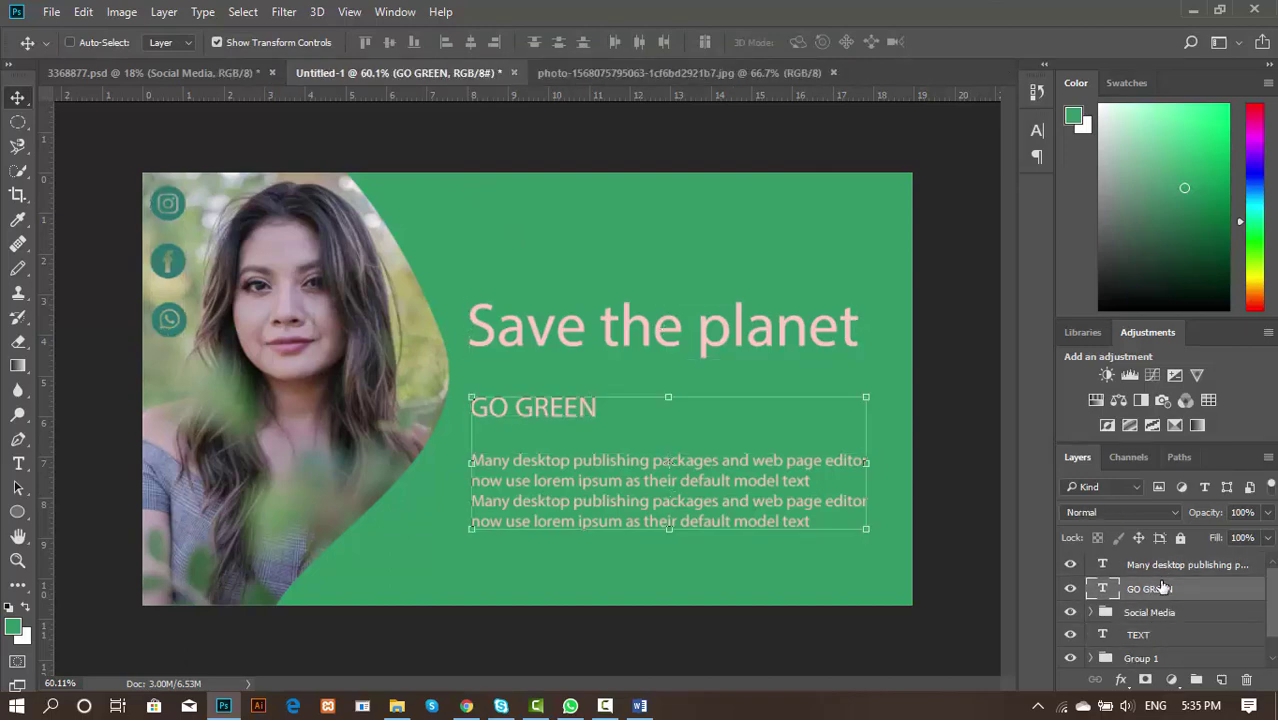
click(1152, 634)
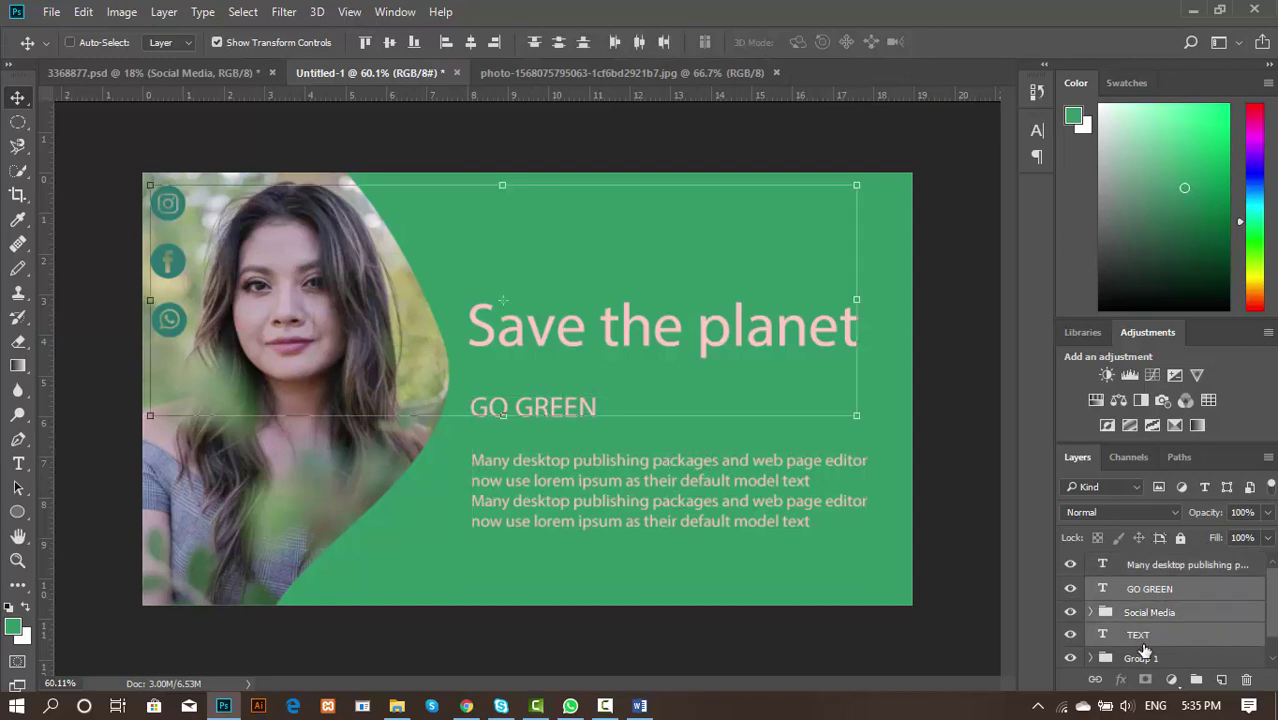
shift+click(1200, 655)
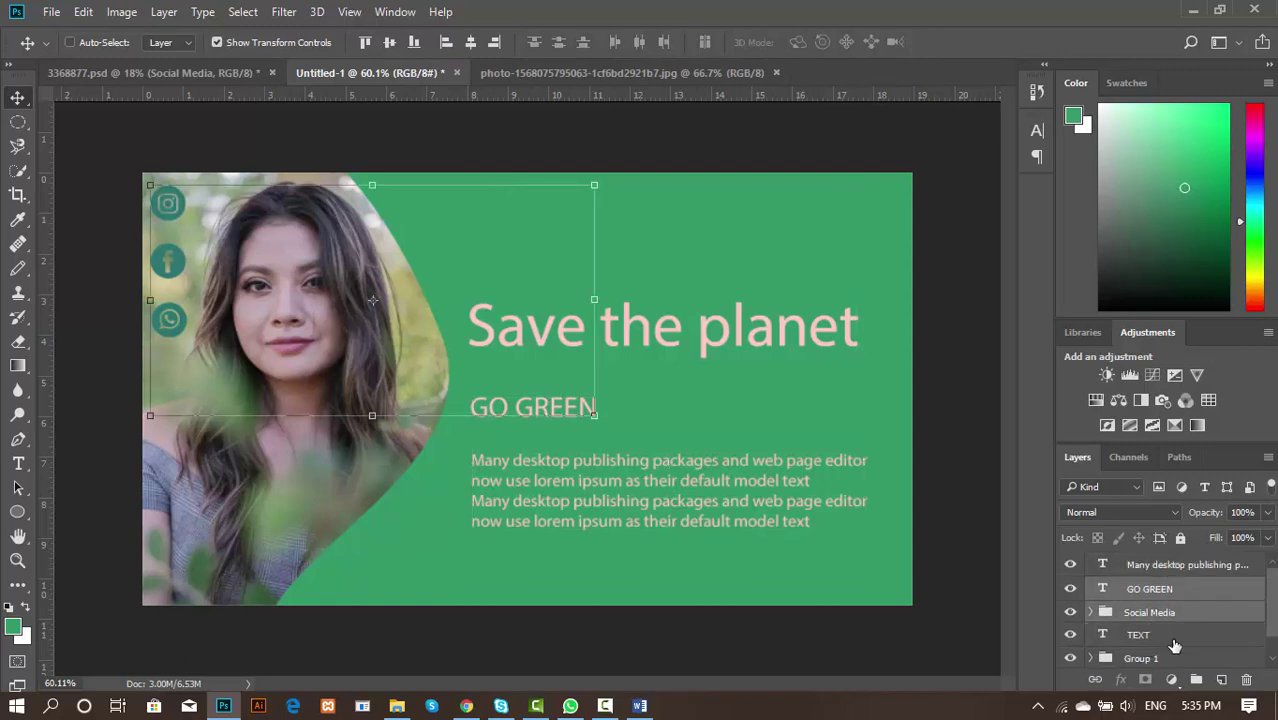
click(1134, 613)
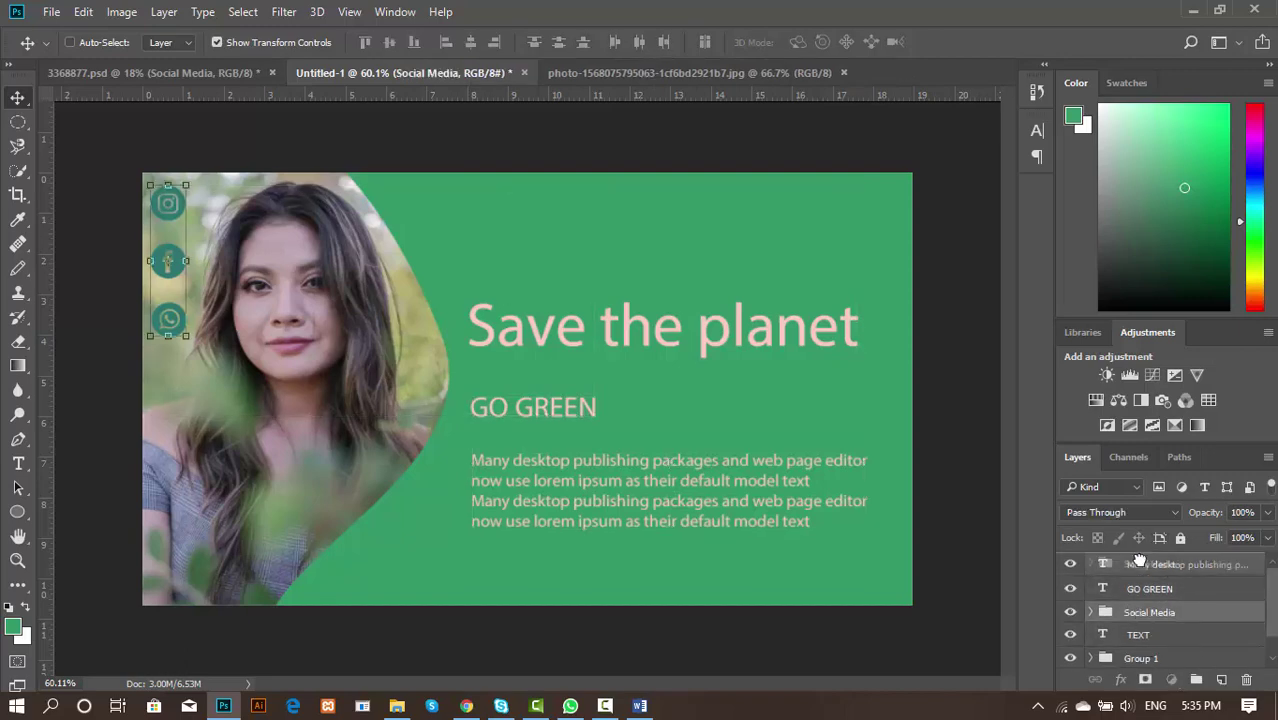
drag(1138, 613, 1138, 558)
Step: Group the body paragraph, GO GREEN and Save the planet text layers with Ctrl+G
click(1160, 587)
shift+click(1138, 636)
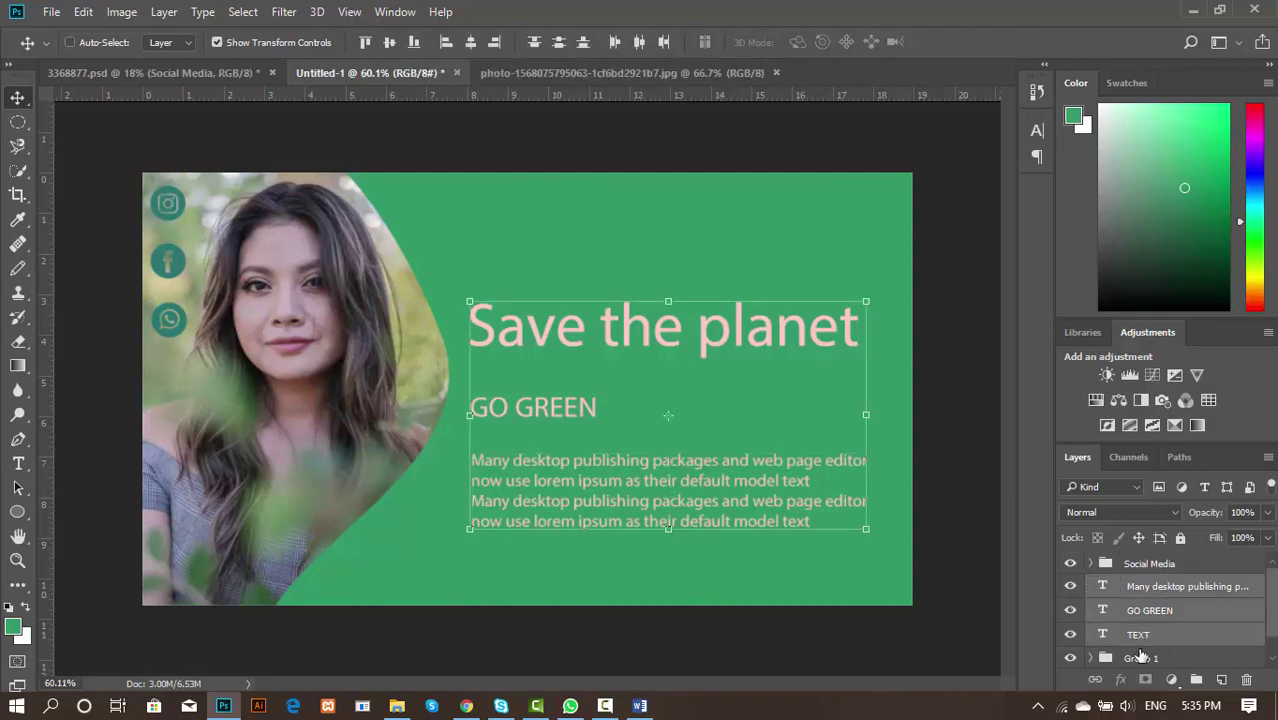
key(ctrl+g)
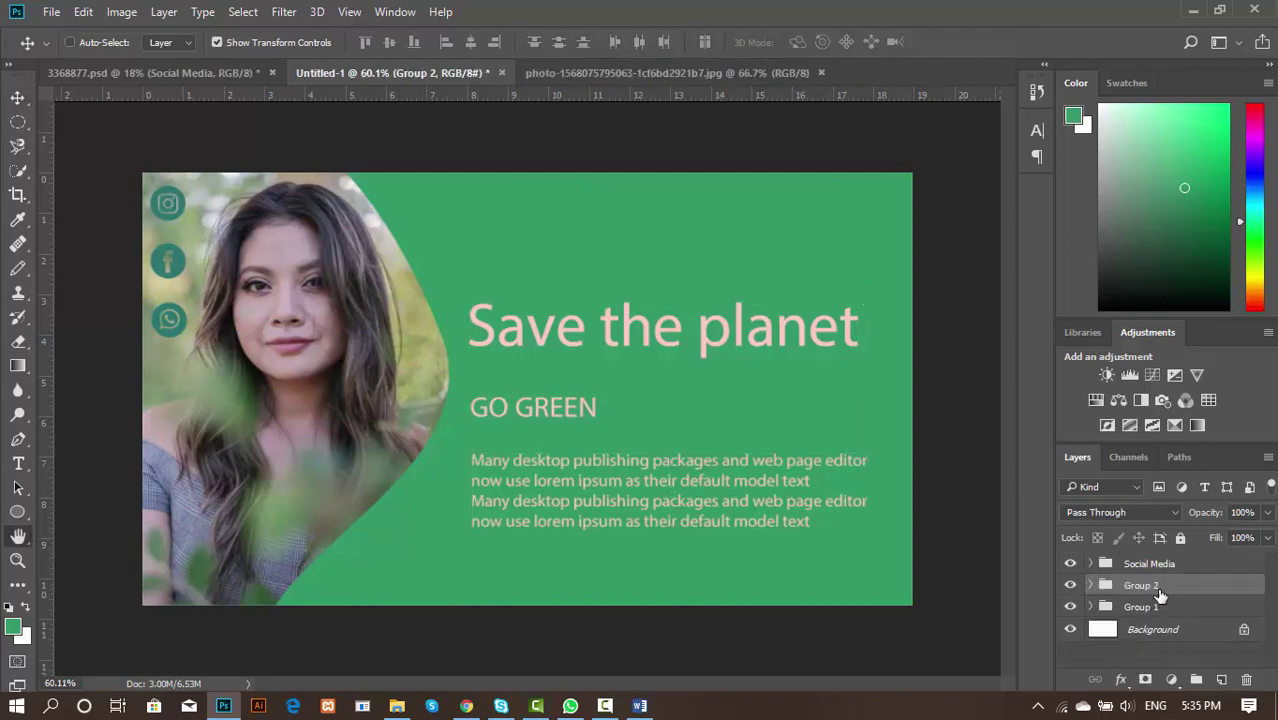
Step: Rename the new text group Group 2 to TEXT G
double_click(1170, 588)
click(1126, 195)
double_click(1150, 586)
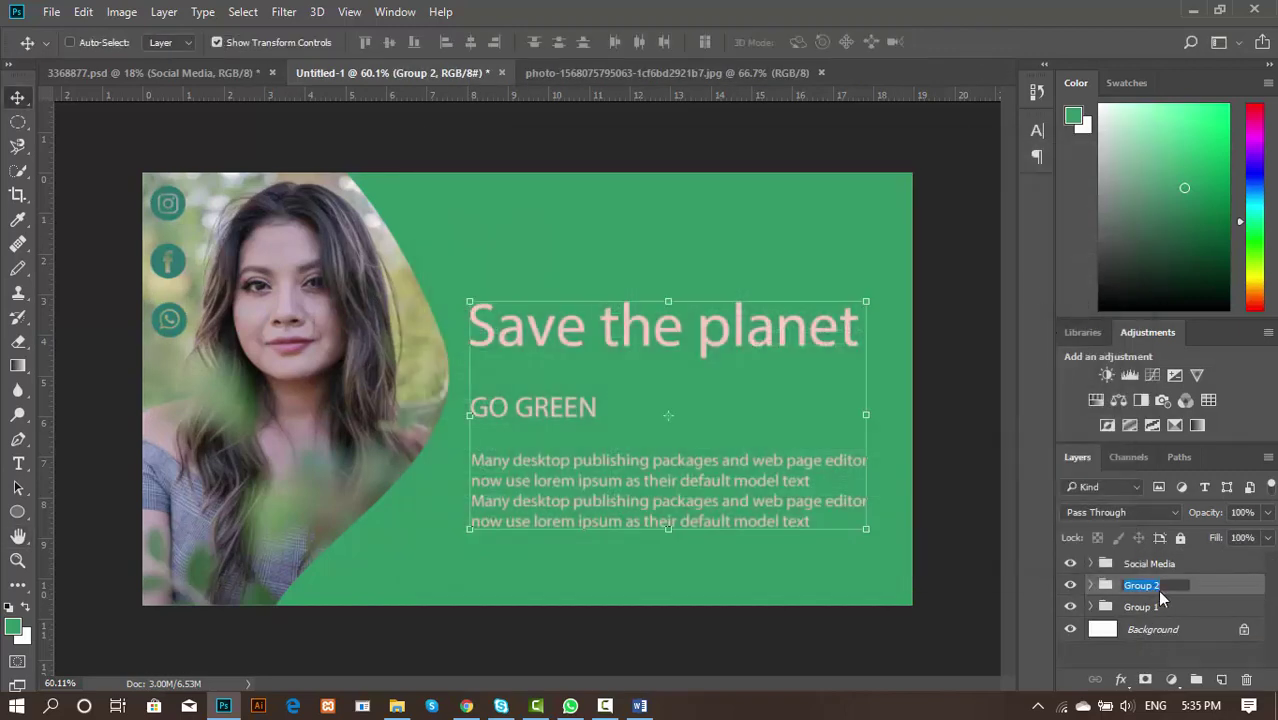
text(TEXT)
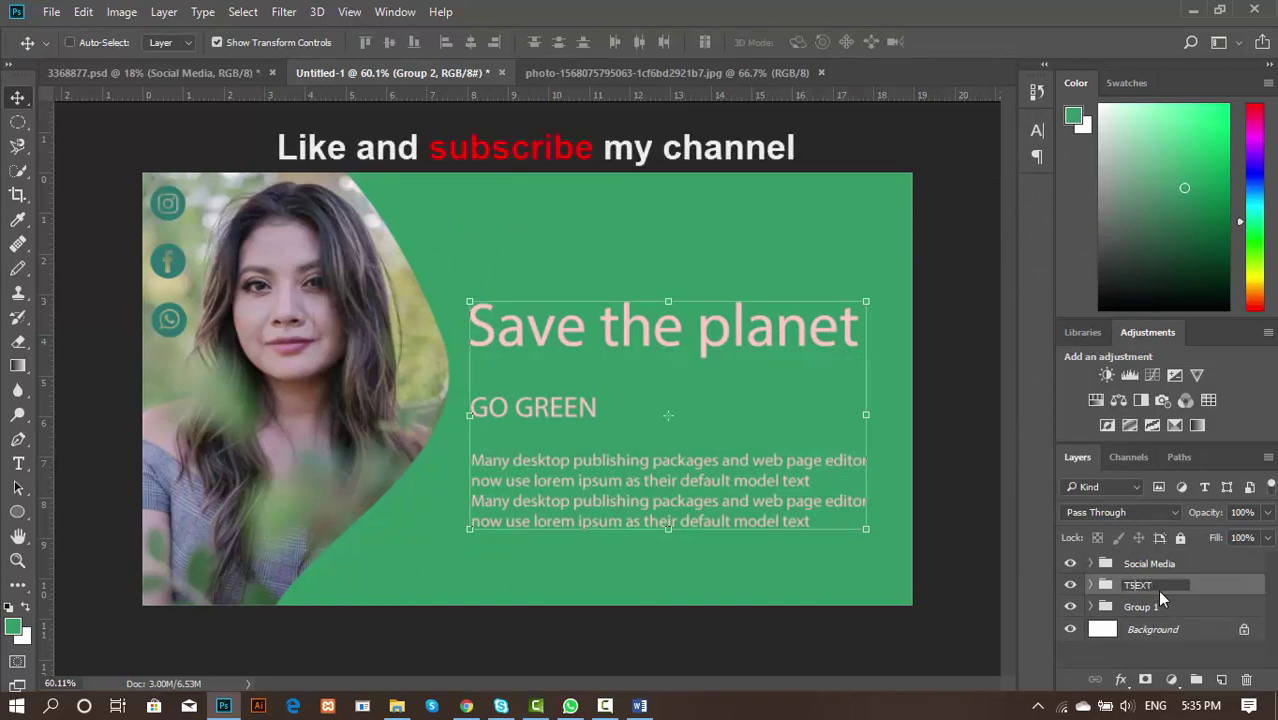
text( G)
key(Return)
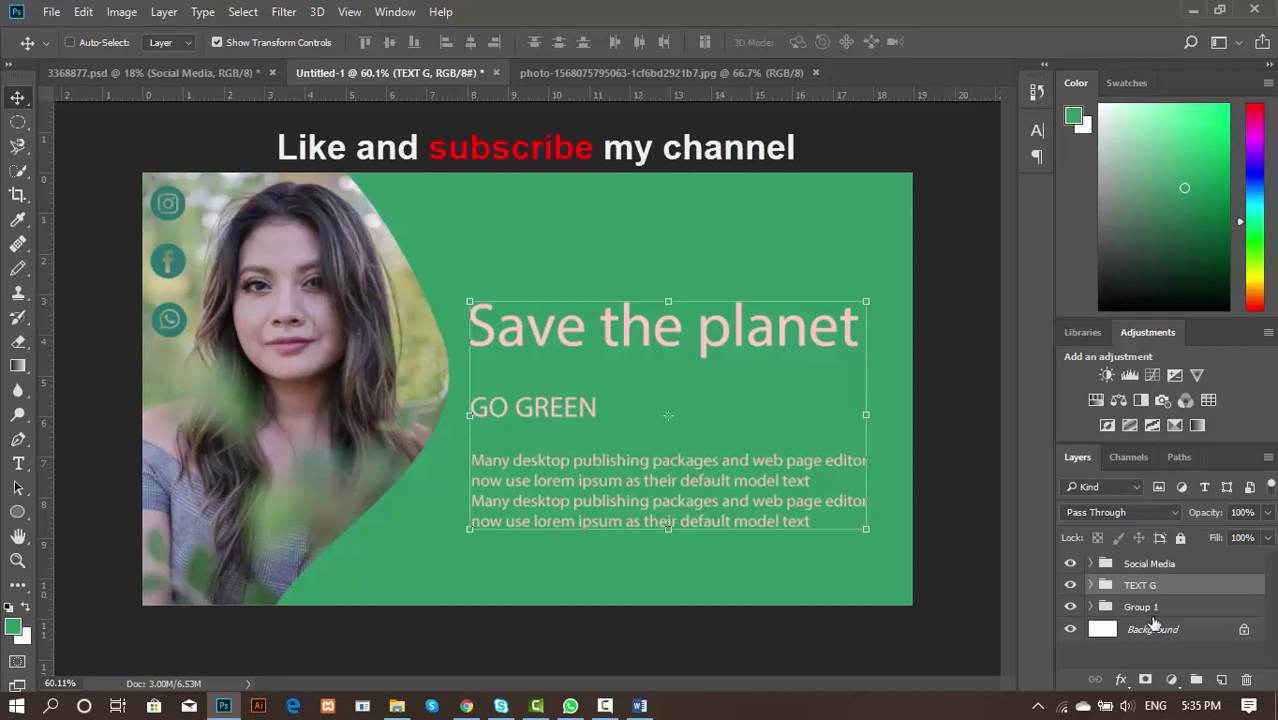
Step: Rename the image group Group 1 to BACKGROUND
click(1154, 610)
double_click(1160, 607)
text(BACKGROUND)
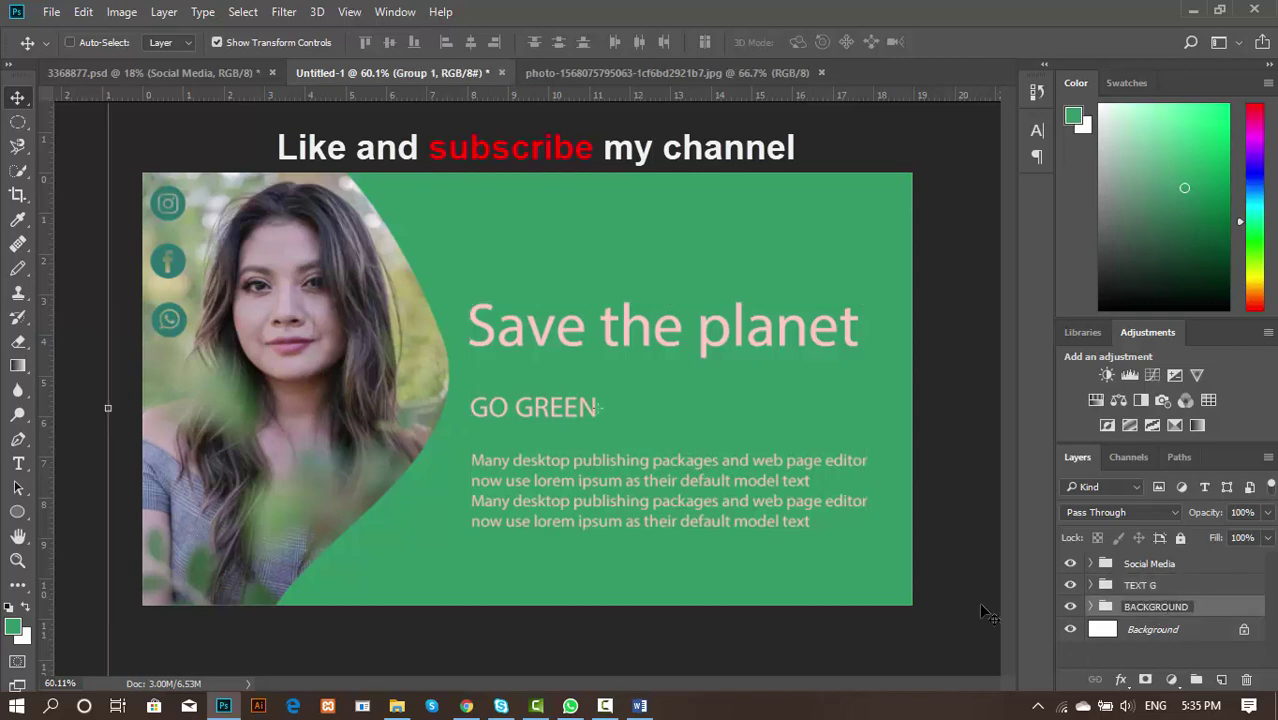
key(Return)
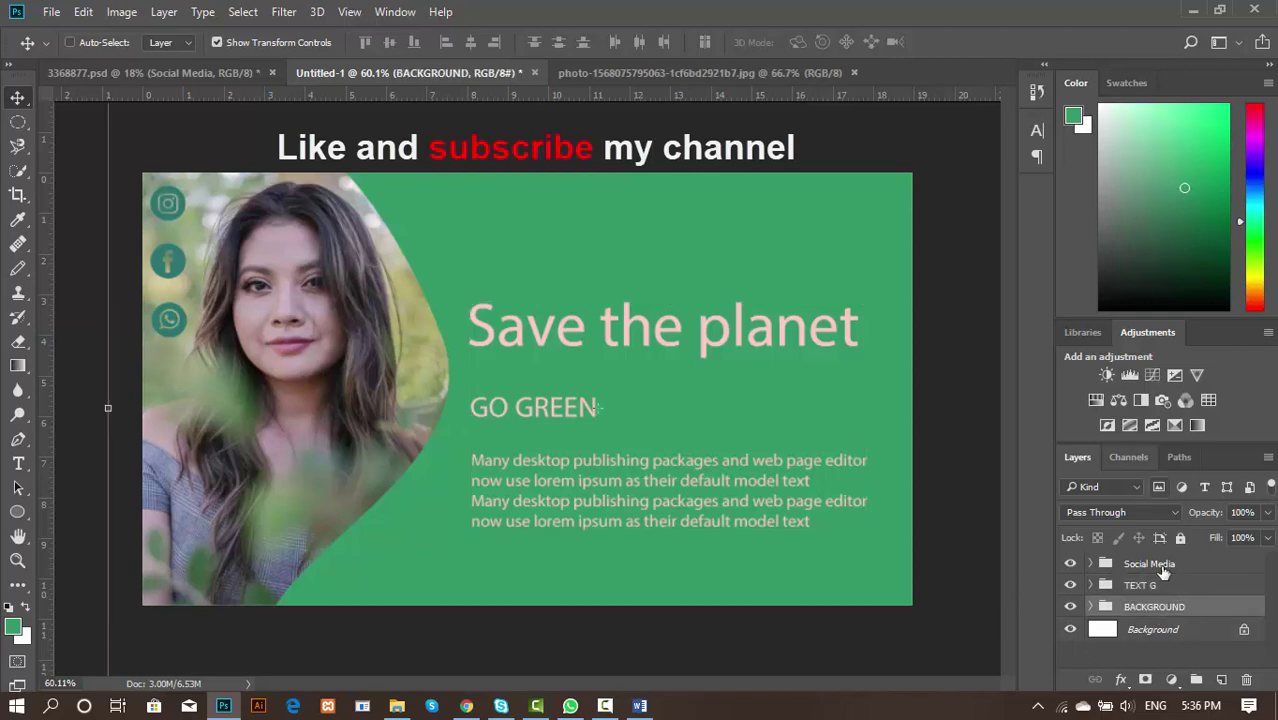
key(ctrl+minus)
key(ctrl+plus)
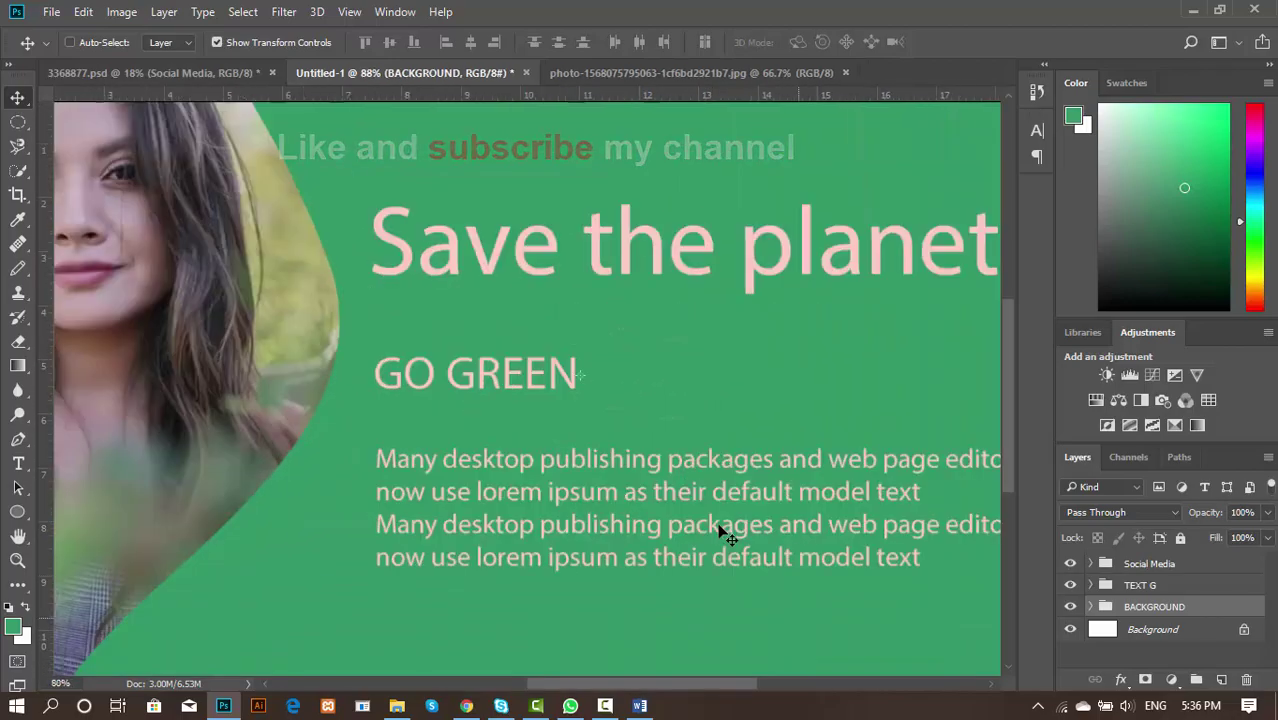